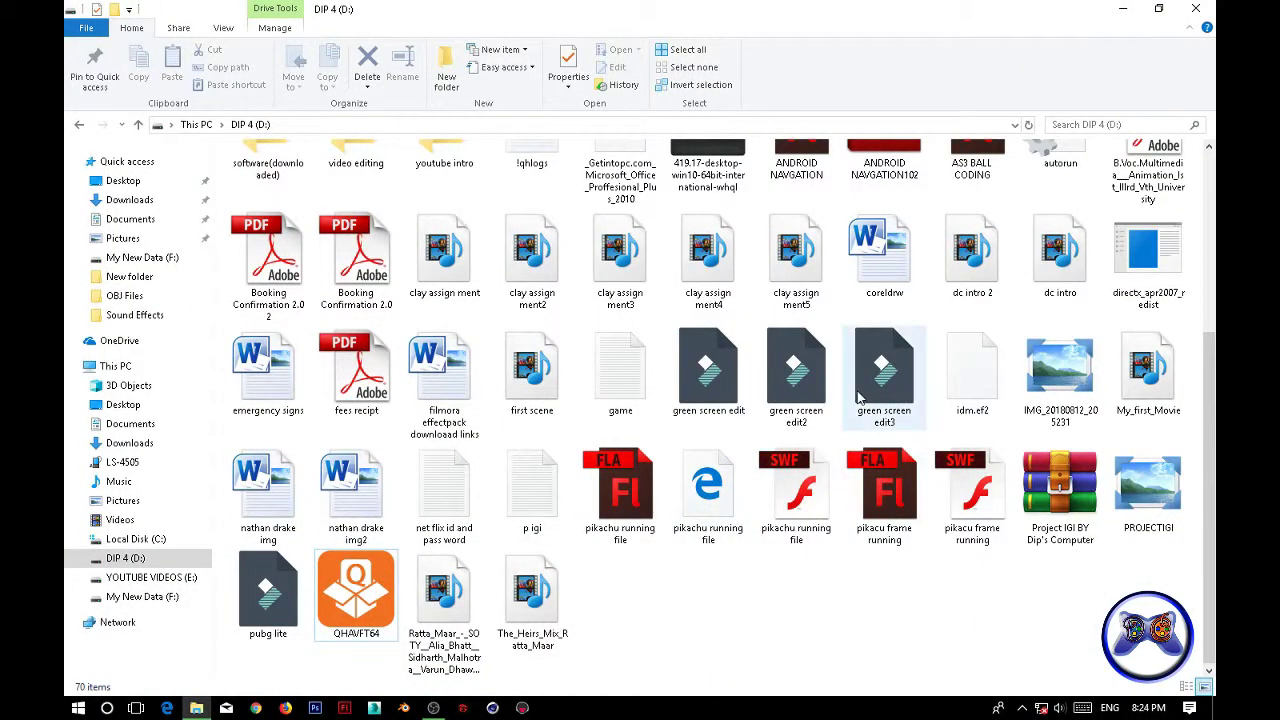
- Clear the recording software off the screen and bring back the DIP 4 (D:) drive window
{"action": "left_click", "coordinate": [1122, 8]}
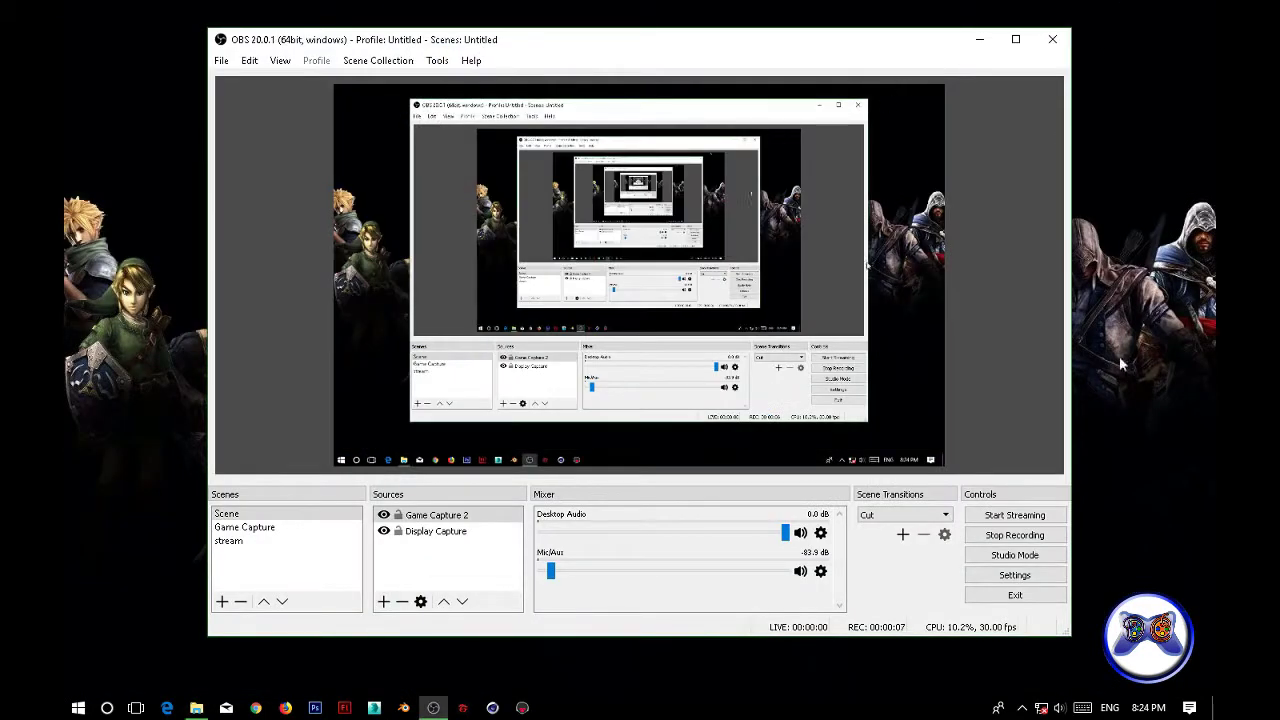
{"action": "left_click", "coordinate": [970, 47]}
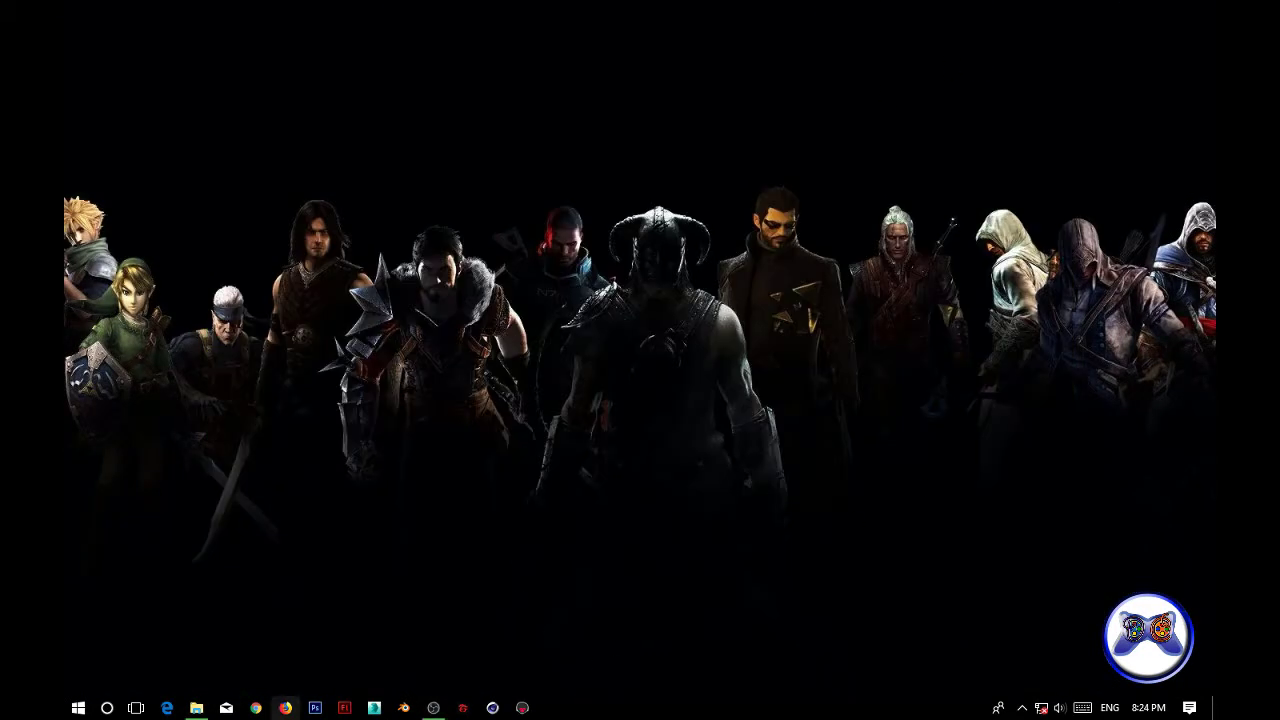
{"action": "left_click", "coordinate": [196, 707]}
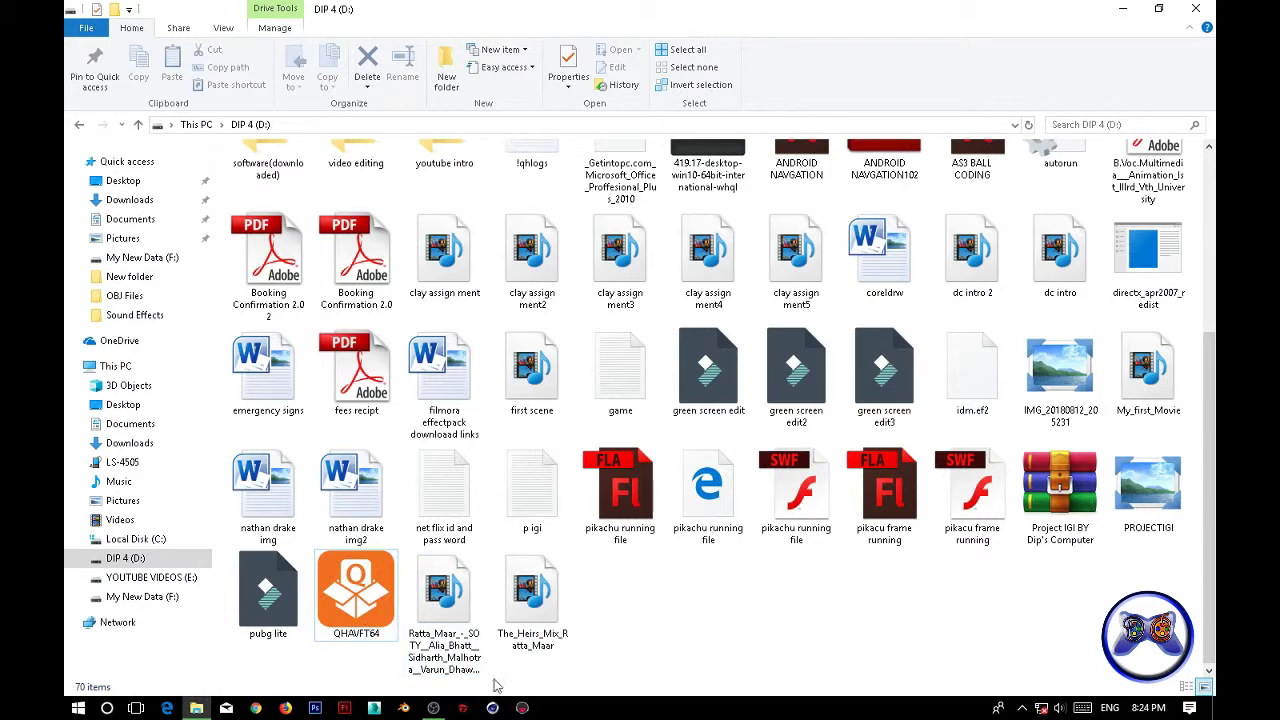
- Run the QHAVFT64 installer as administrator
{"action": "mouse_move", "coordinate": [364, 585]}
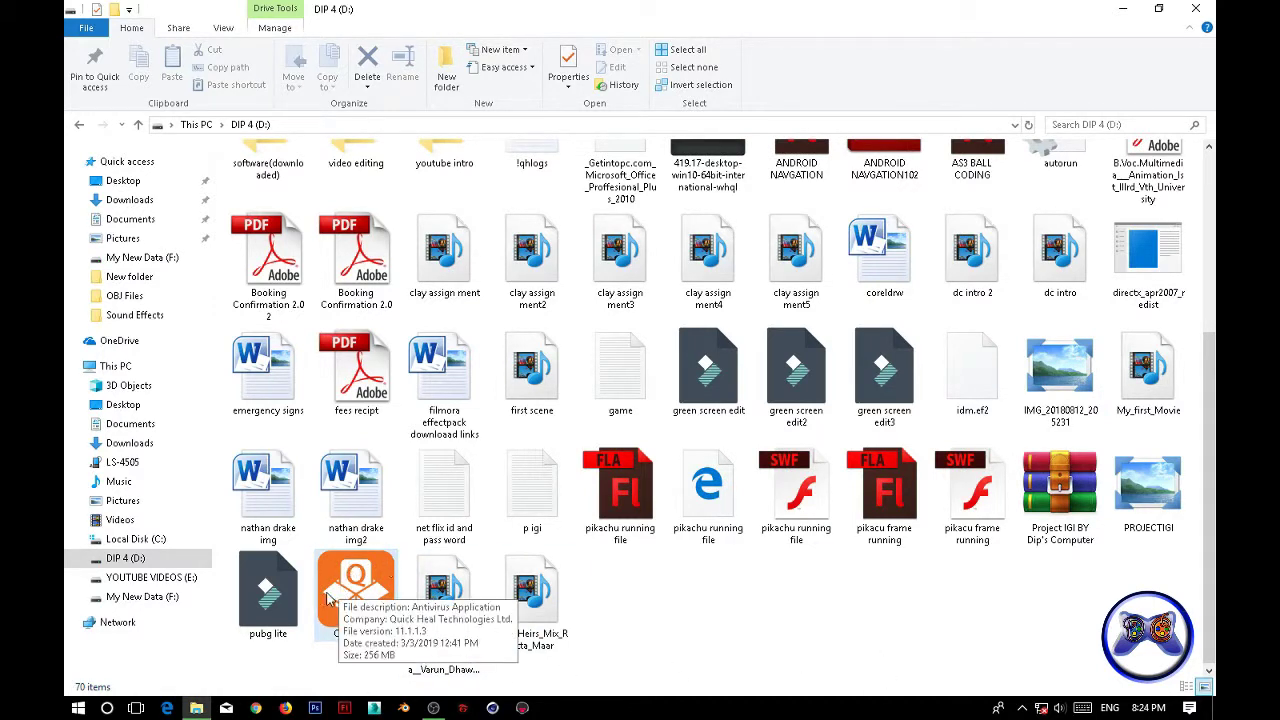
{"action": "right_click", "coordinate": [368, 585]}
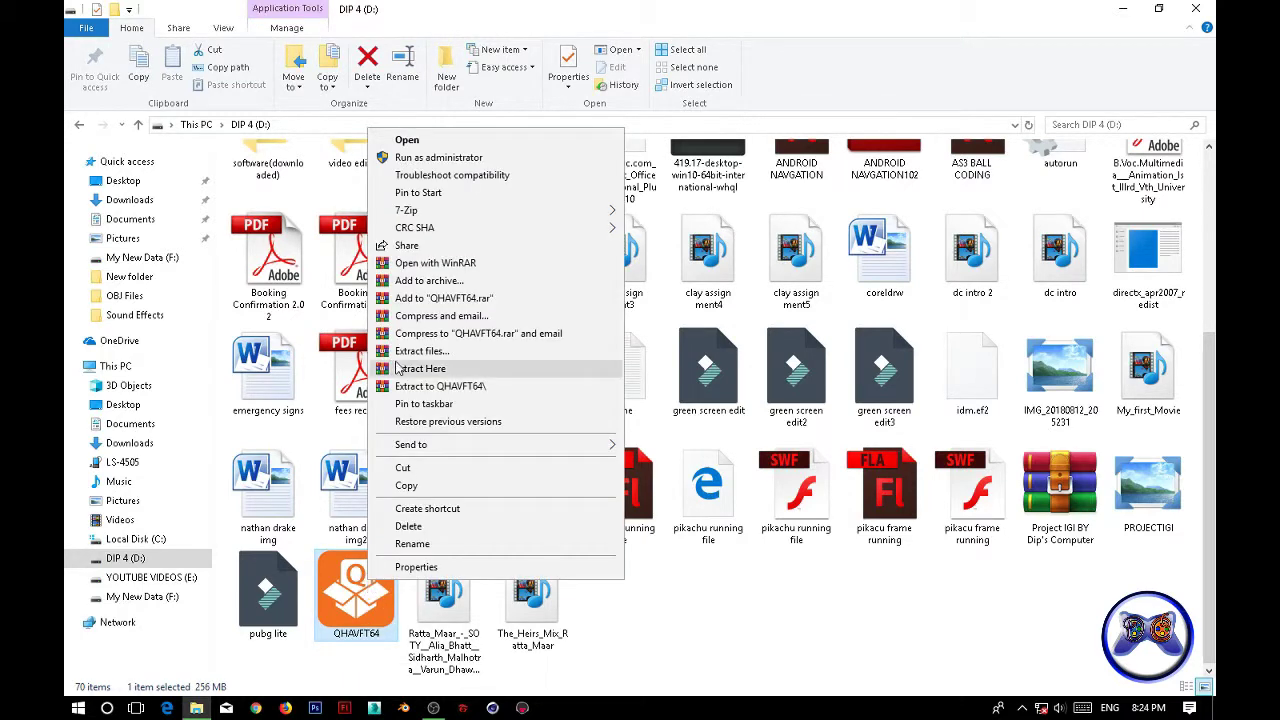
{"action": "left_click", "coordinate": [475, 157]}
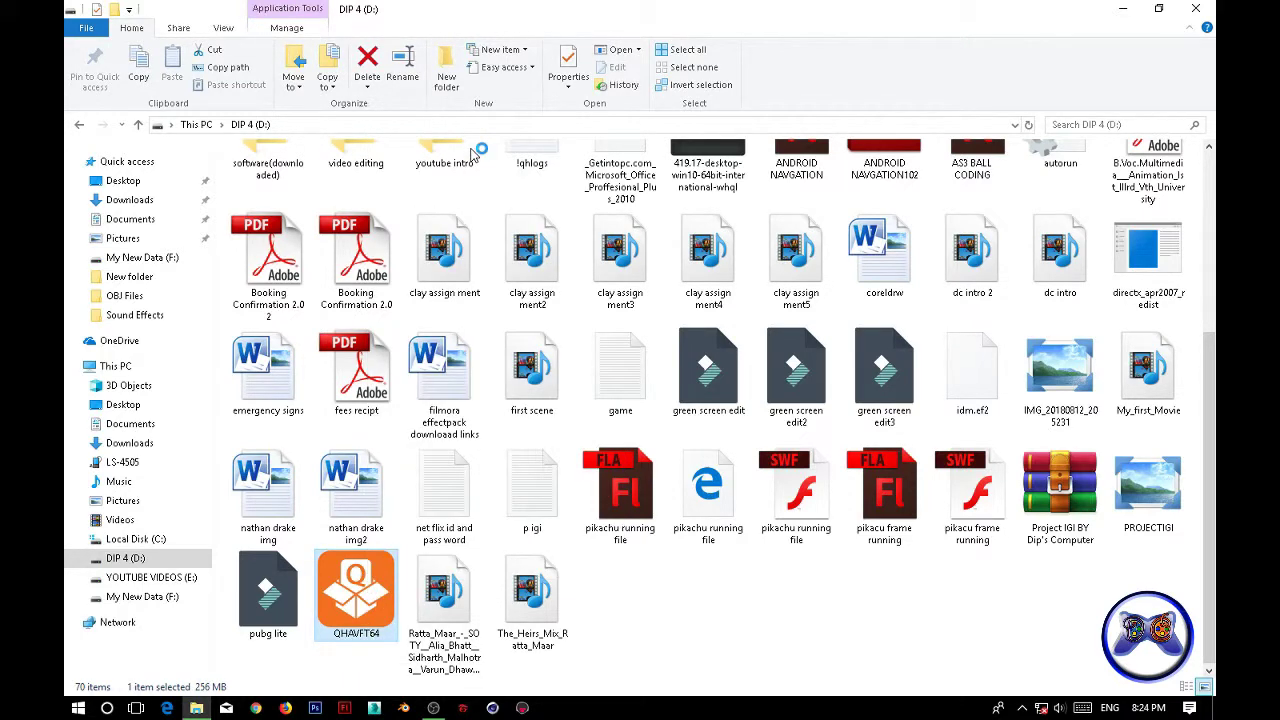
- Minimize Explorer and exit the installer once it reports the trial was already used
{"action": "left_click", "coordinate": [1122, 12]}
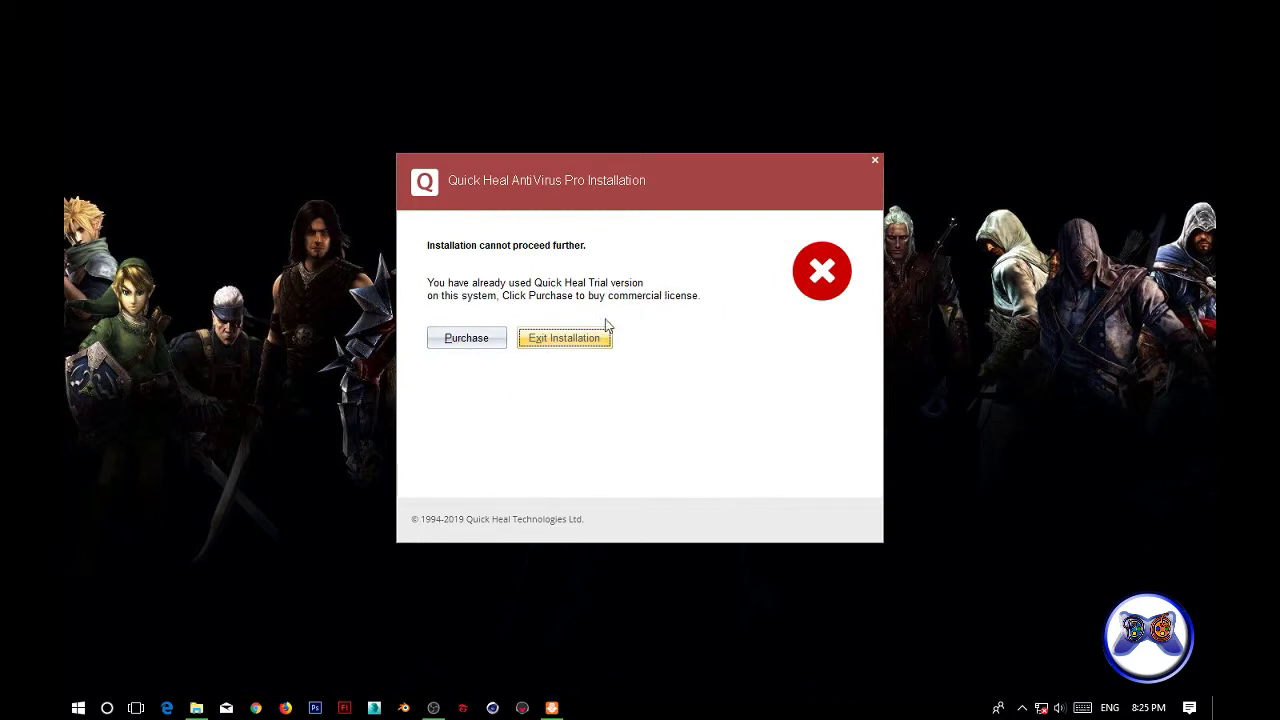
{"action": "left_click", "coordinate": [532, 338]}
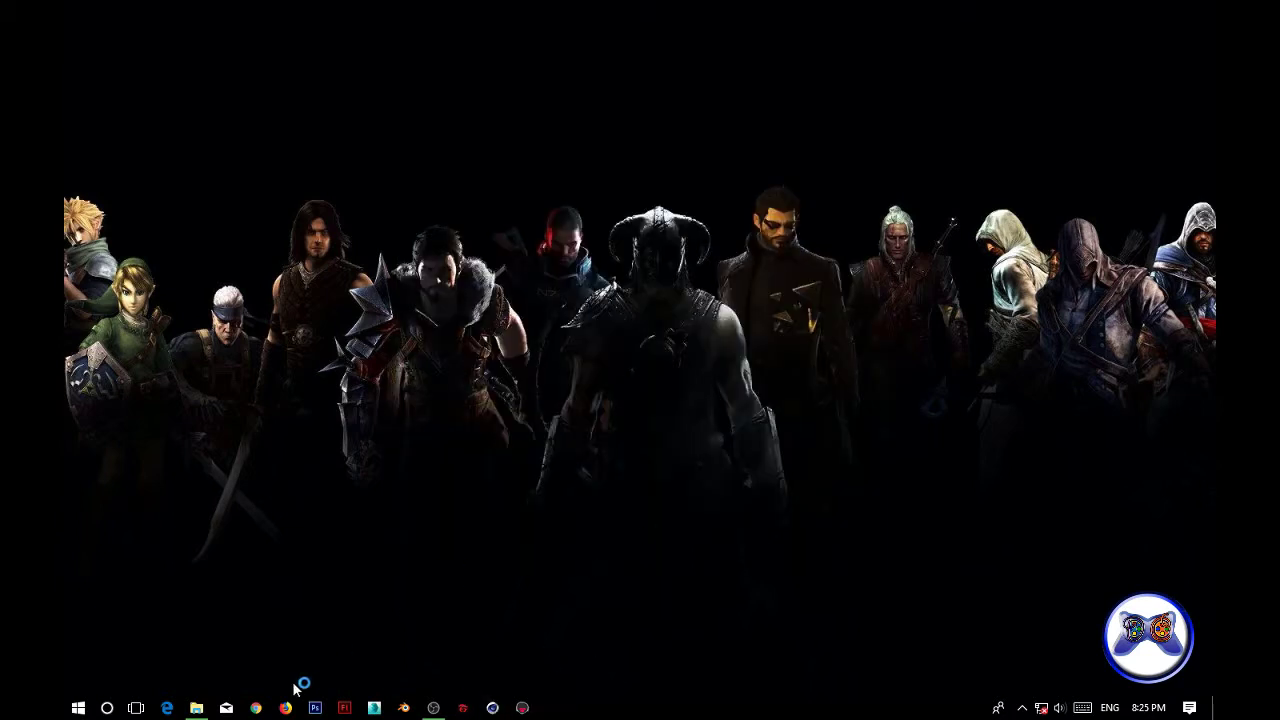
- Restore Explorer and open the Compressed folder under Downloads
{"action": "left_click", "coordinate": [196, 707]}
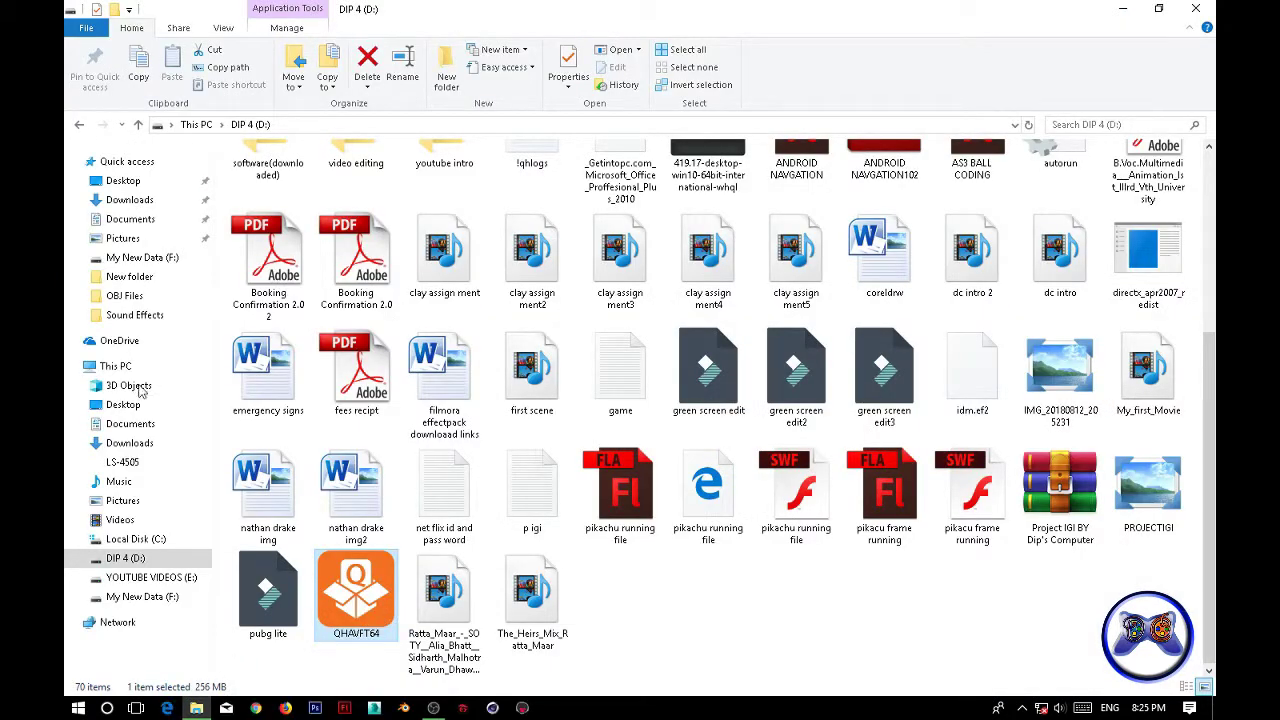
{"action": "left_click", "coordinate": [150, 200]}
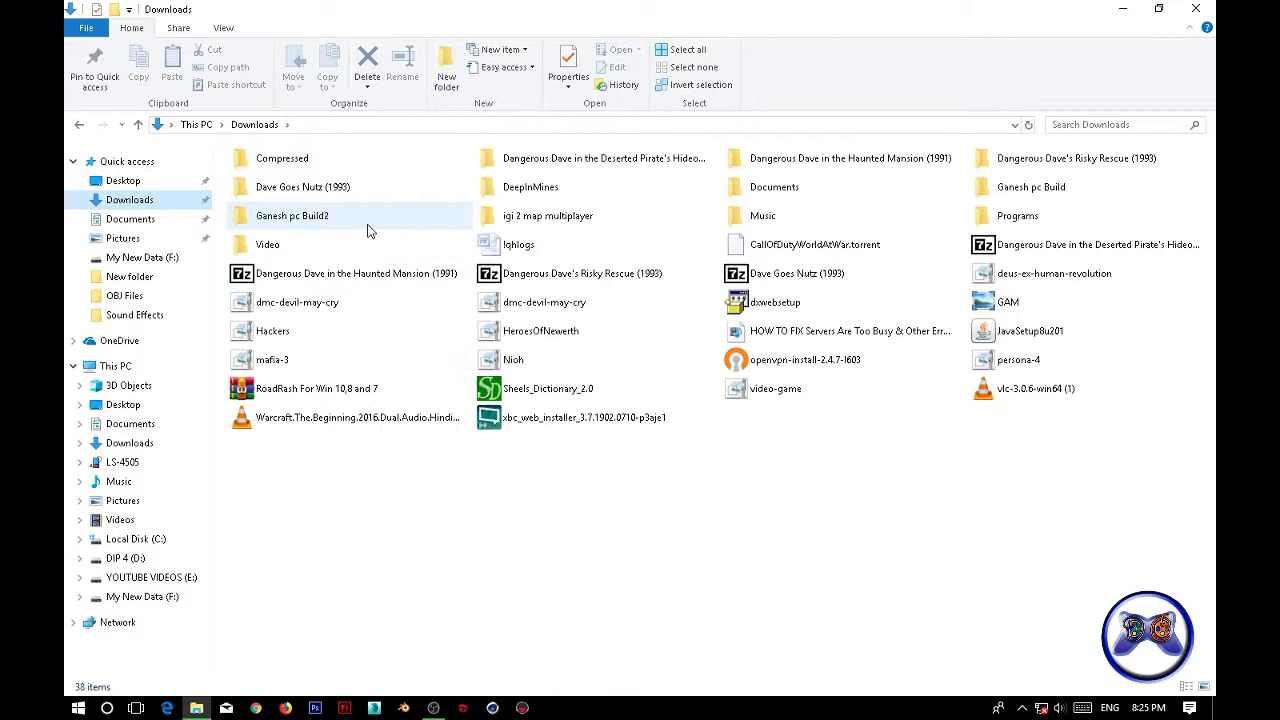
{"action": "left_click", "coordinate": [328, 164]}
{"action": "double_click", "coordinate": [333, 165]}
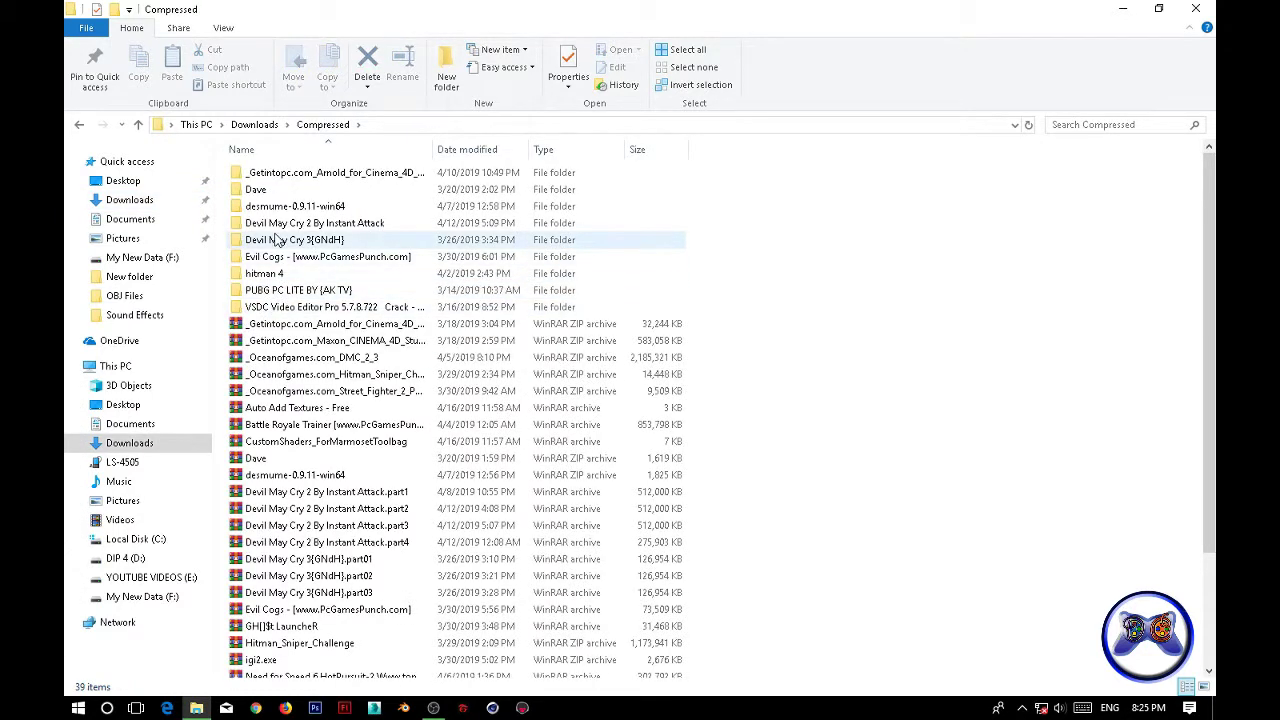
- Open F:\BACK UP DATA\Downloads\Qucik heal trick LiveDeals.in\Qucik heal trick LiveDeals.in
{"action": "left_click", "coordinate": [155, 596]}
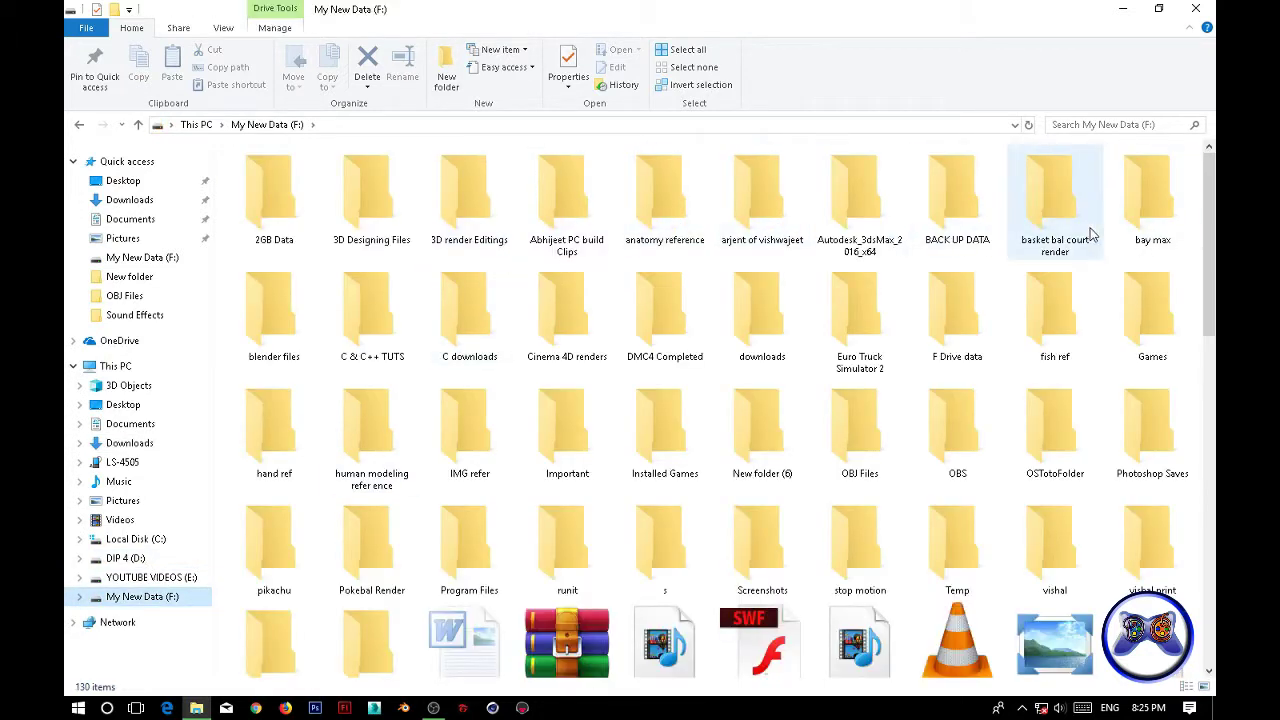
{"action": "double_click", "coordinate": [995, 226]}
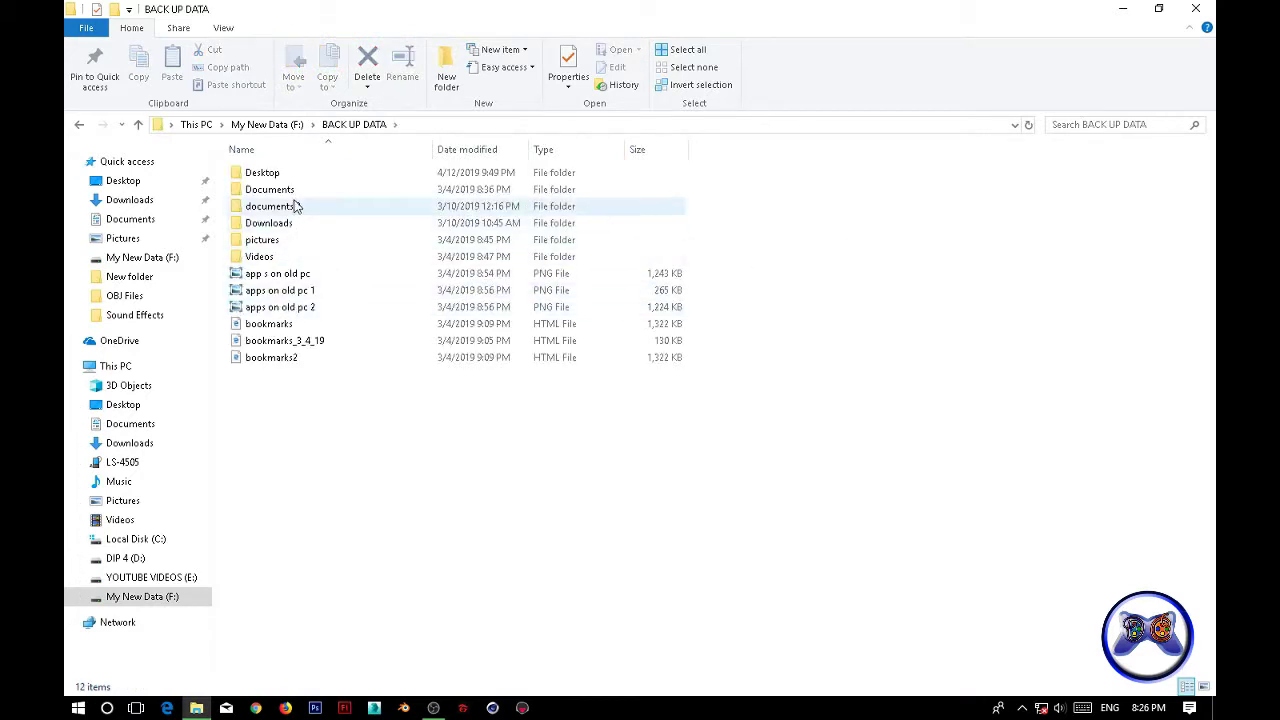
{"action": "double_click", "coordinate": [284, 223]}
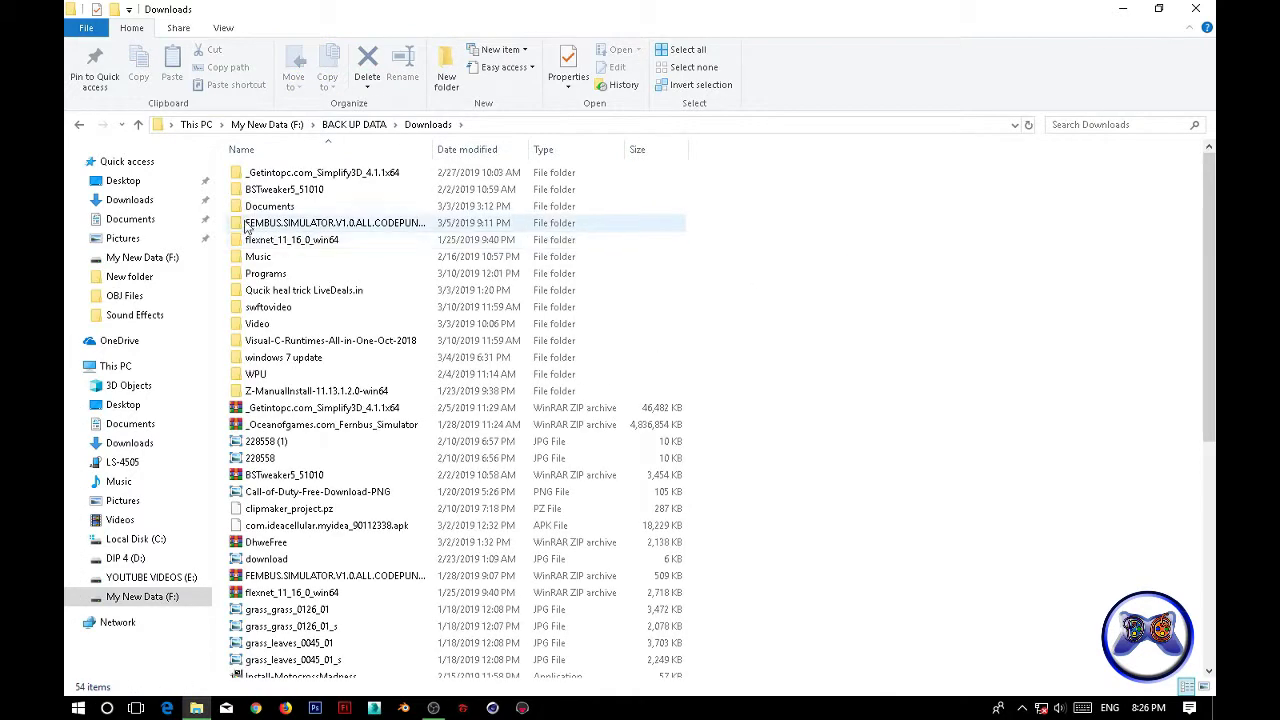
{"action": "double_click", "coordinate": [276, 290]}
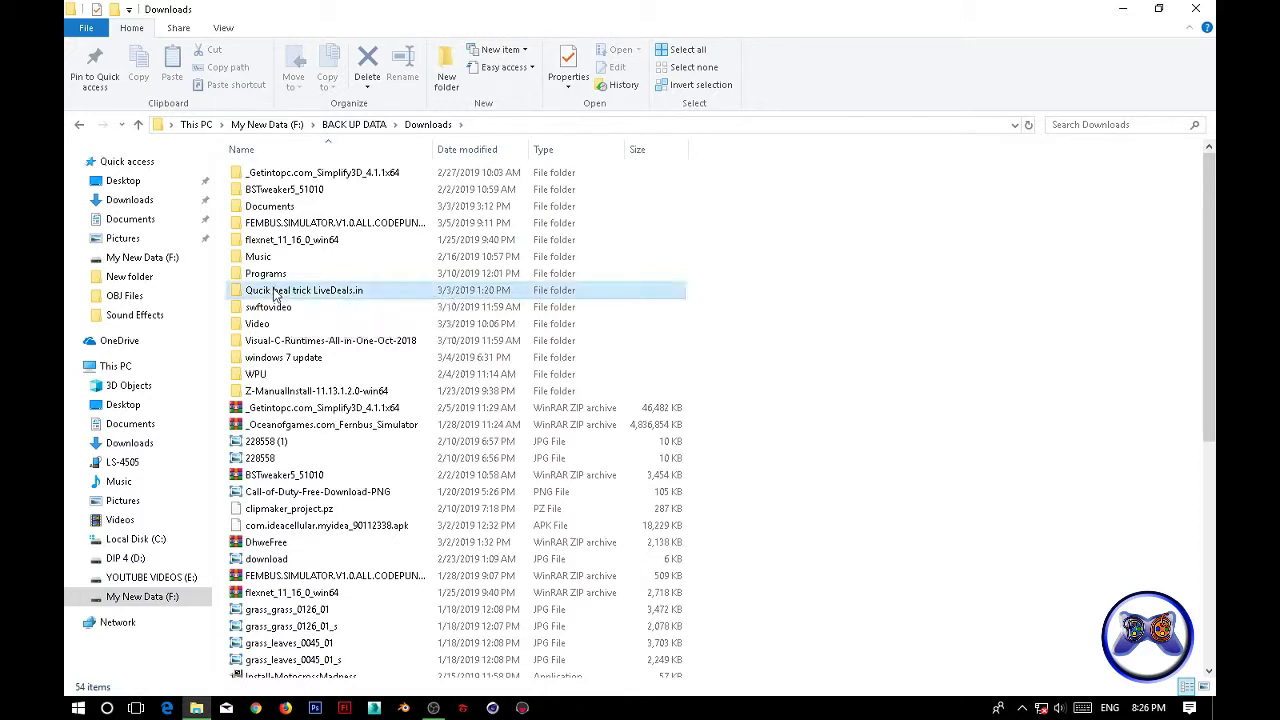
{"action": "double_click", "coordinate": [316, 182]}
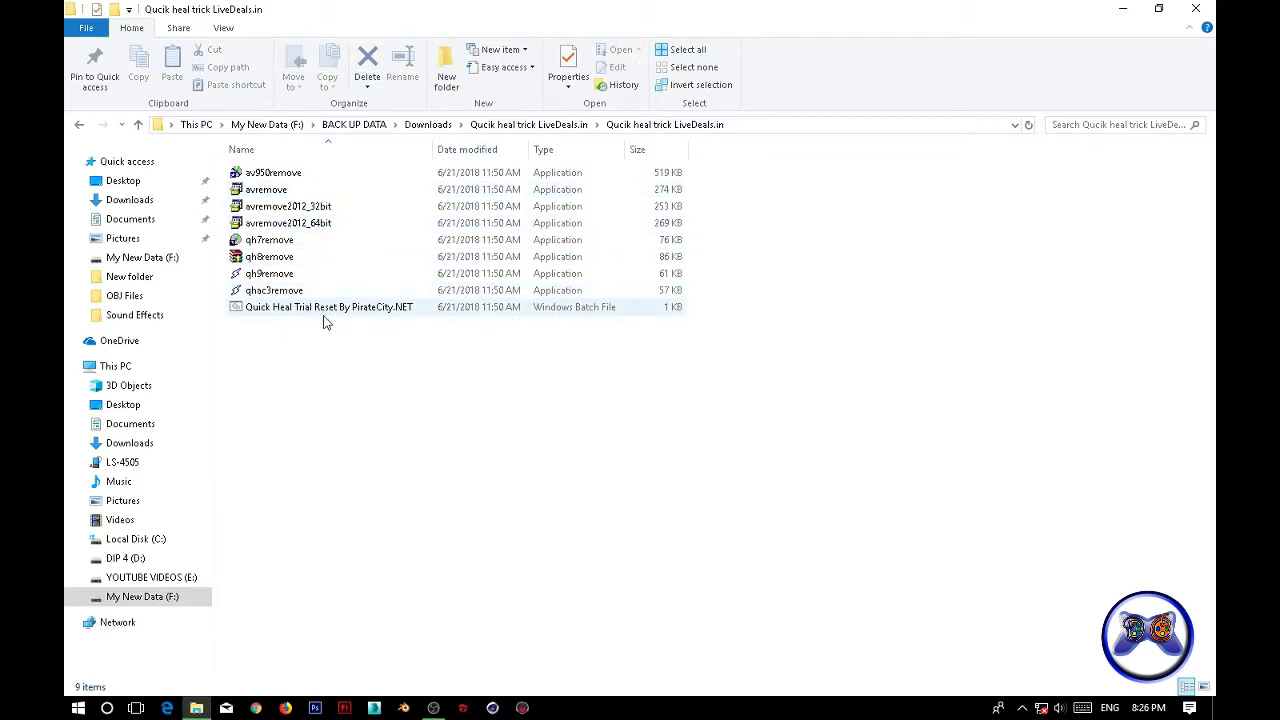
- Run the Quick Heal trial reset batch file and confirm removing Antivirus Plus and AntiVirus Pro
{"action": "left_click", "coordinate": [333, 316]}
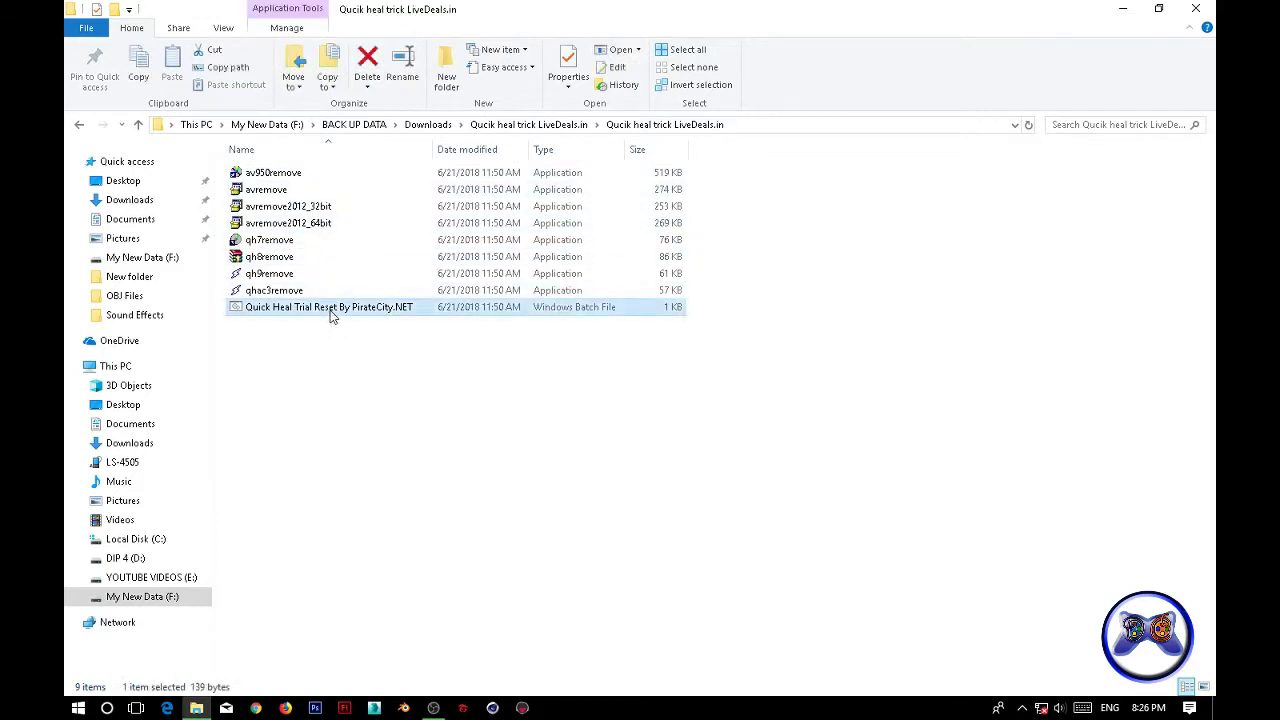
{"action": "double_click", "coordinate": [331, 313]}
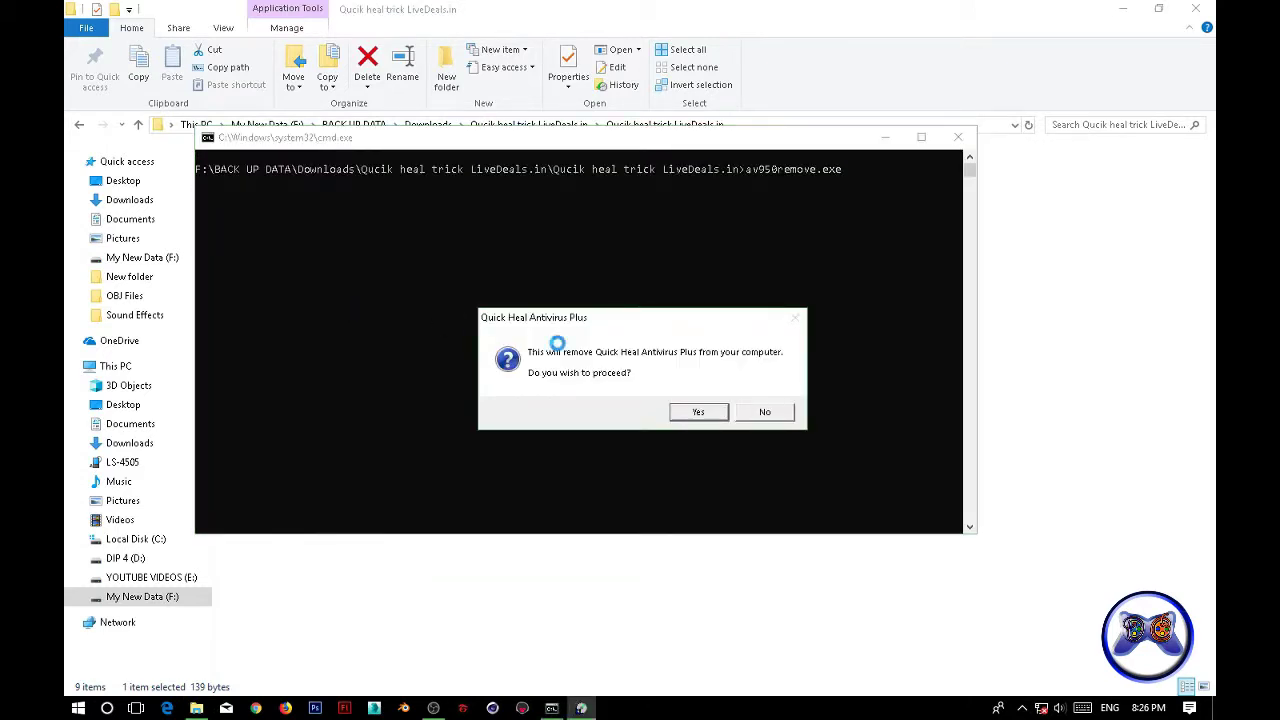
{"action": "left_click", "coordinate": [699, 412]}
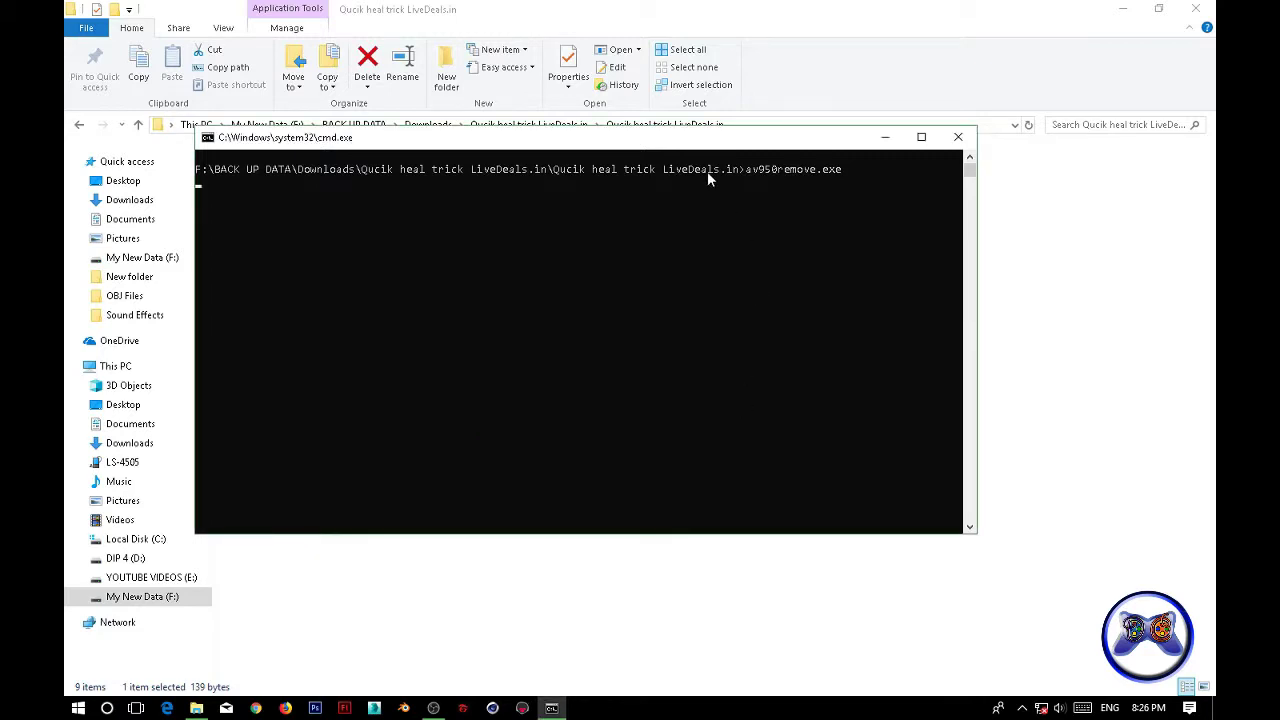
{"action": "left_click", "coordinate": [754, 409]}
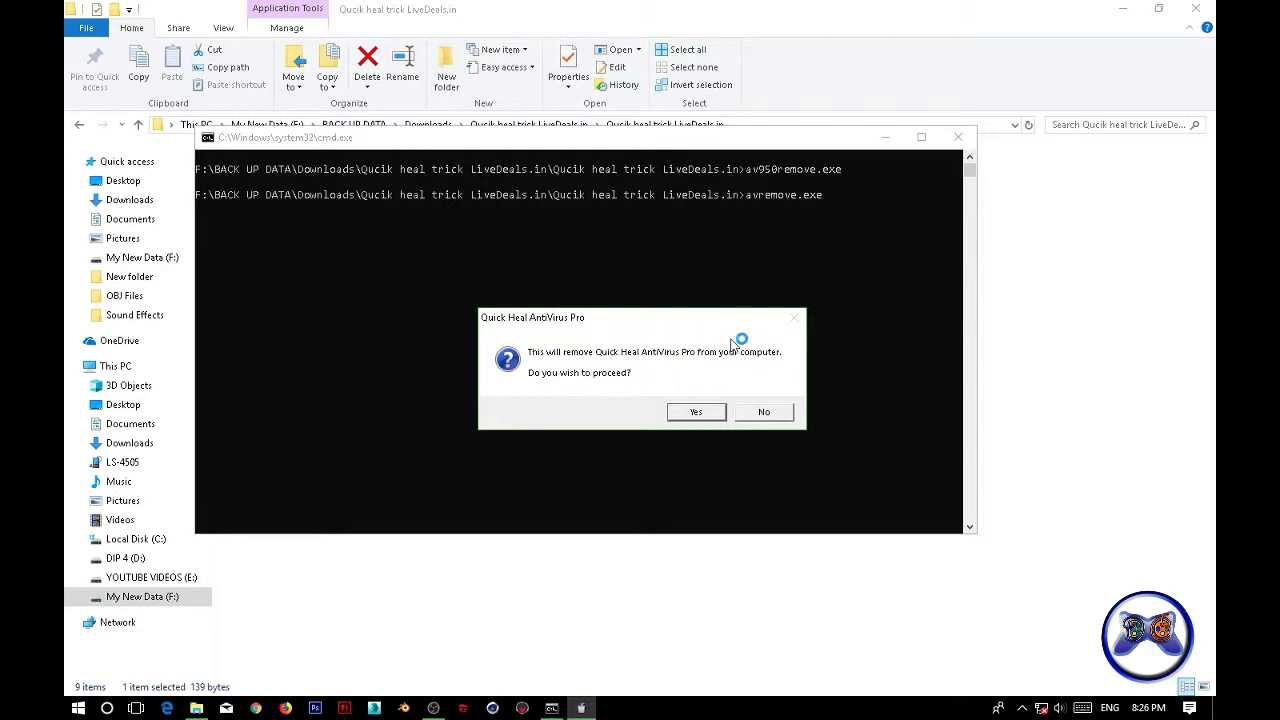
{"action": "left_click", "coordinate": [698, 412]}
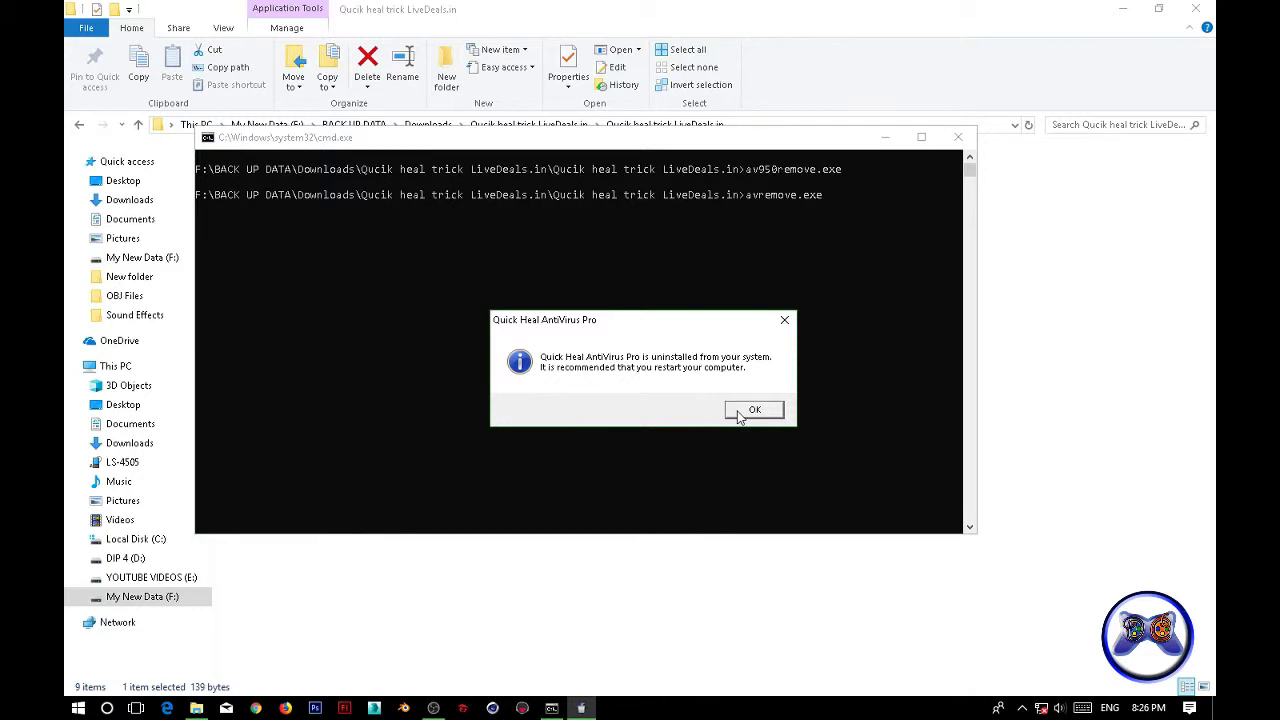
{"action": "left_click", "coordinate": [741, 412]}
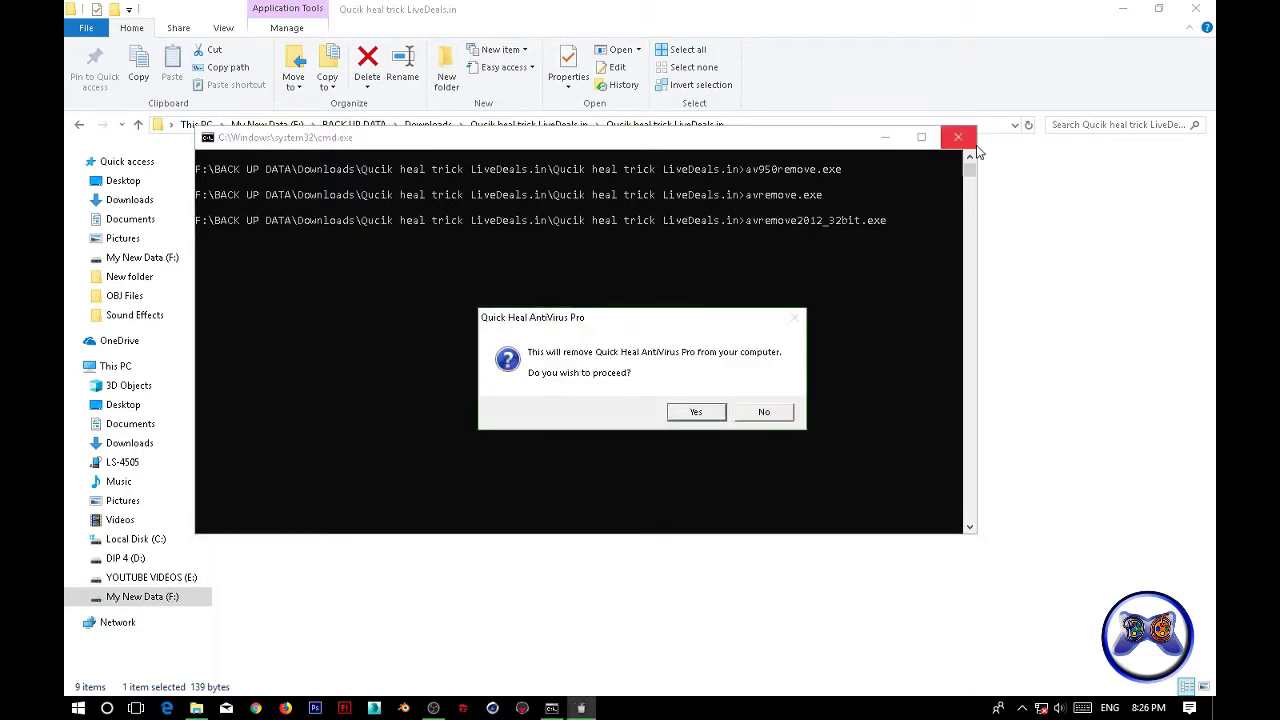
{"action": "left_click", "coordinate": [696, 411]}
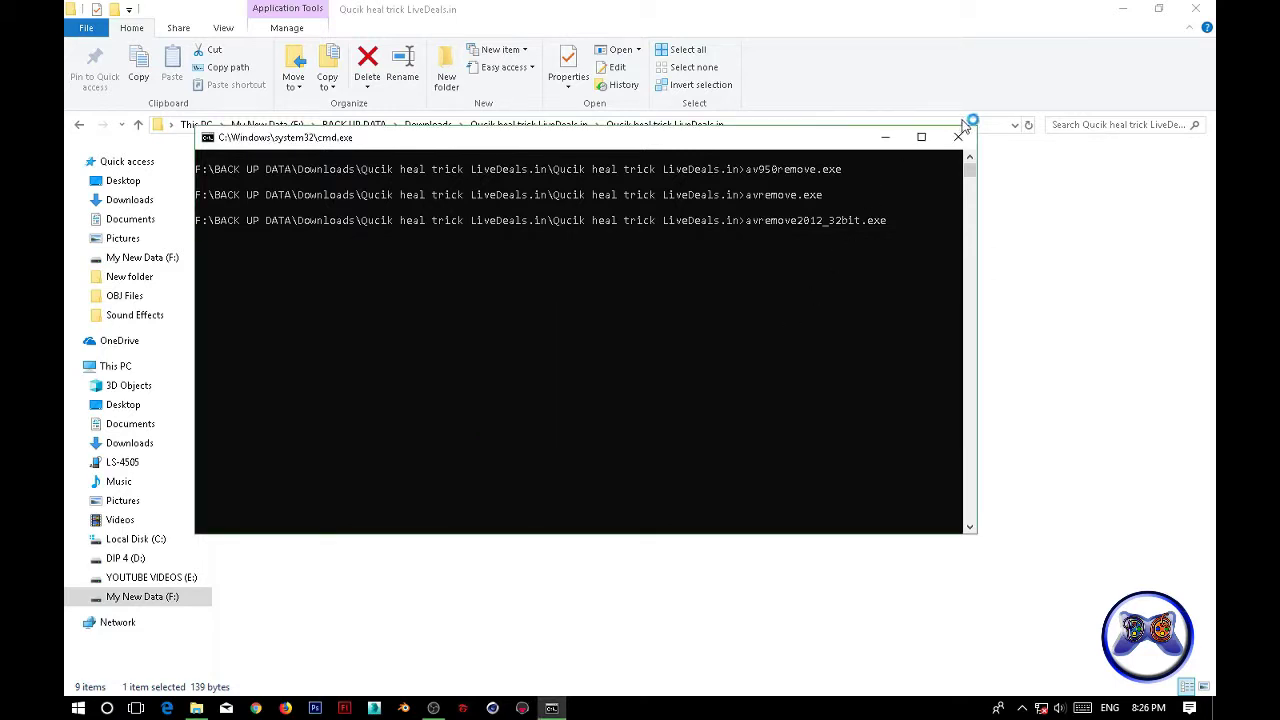
{"action": "left_click", "coordinate": [759, 406]}
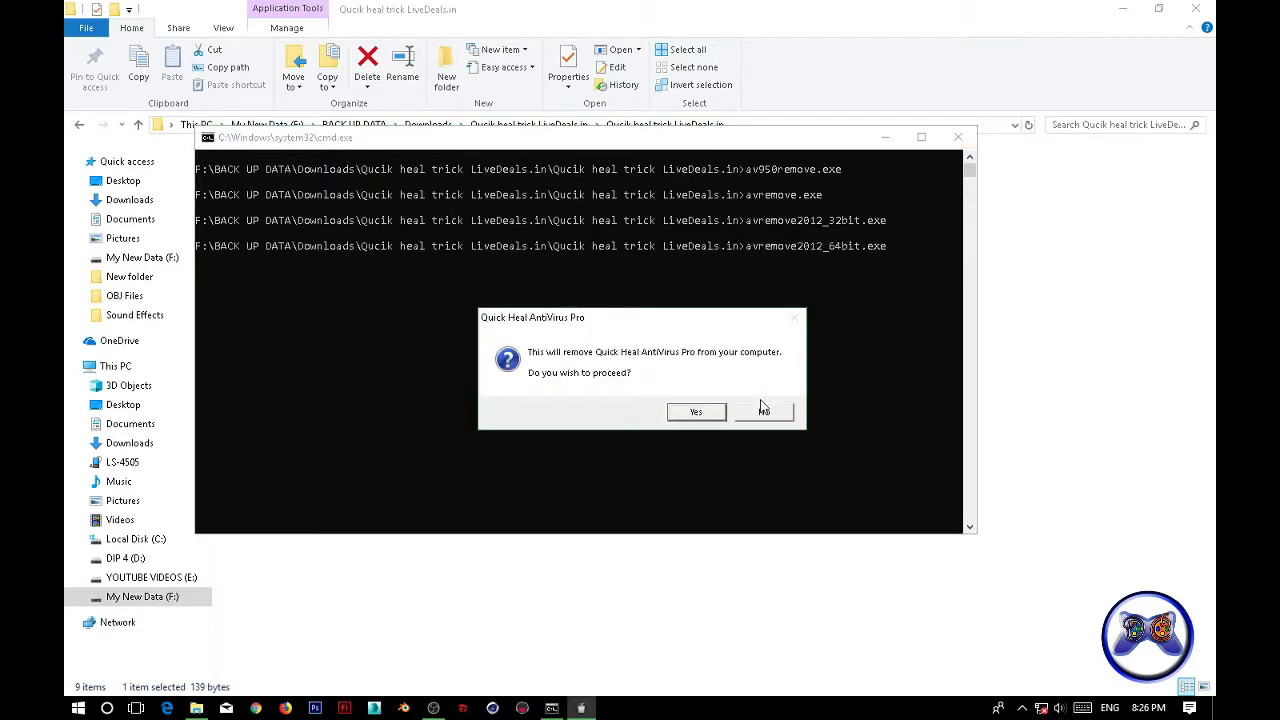
- Confirm the 64-bit remover and qh7remove, then dismiss the corrupt-archive errors
{"action": "left_click", "coordinate": [692, 413]}
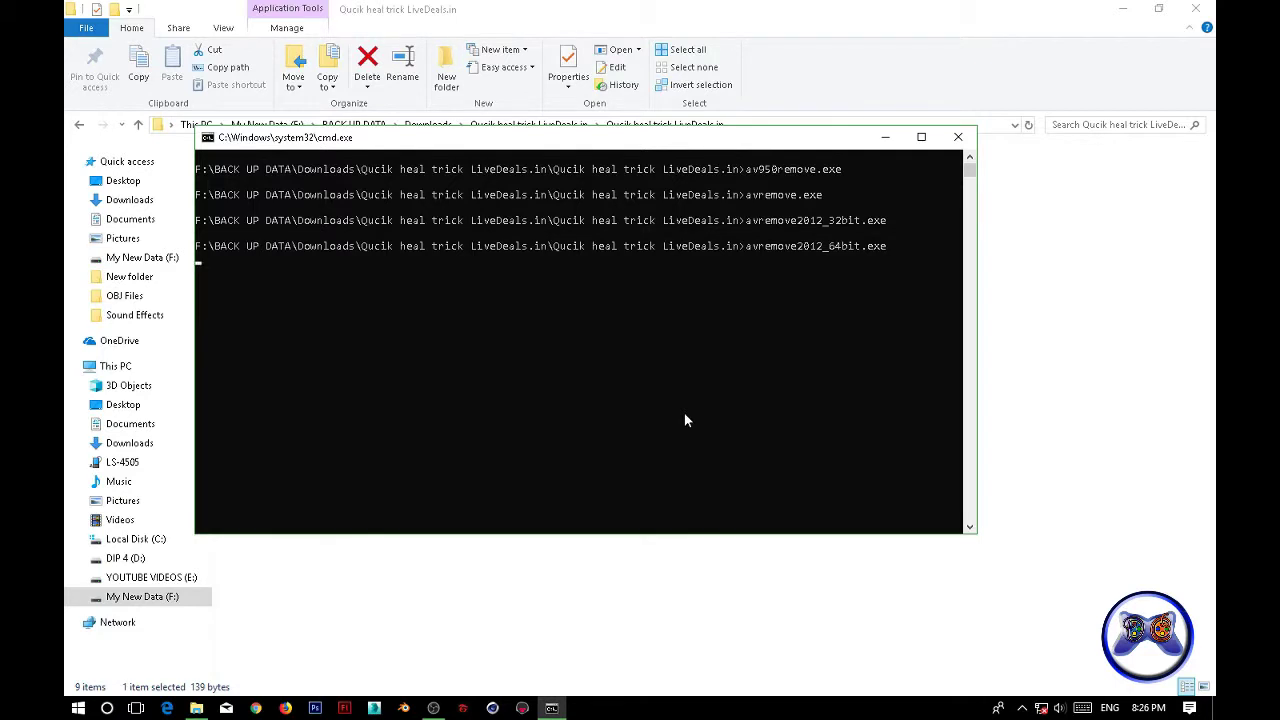
{"action": "left_click", "coordinate": [755, 412]}
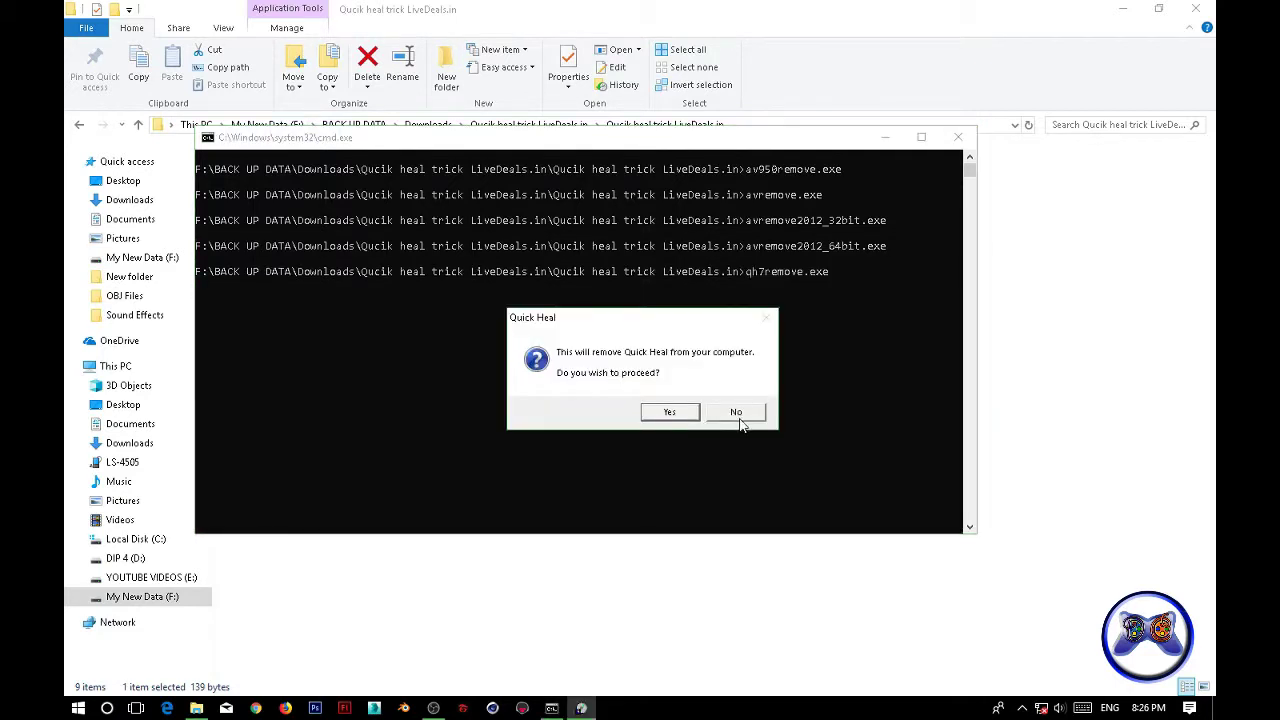
{"action": "left_click", "coordinate": [680, 413]}
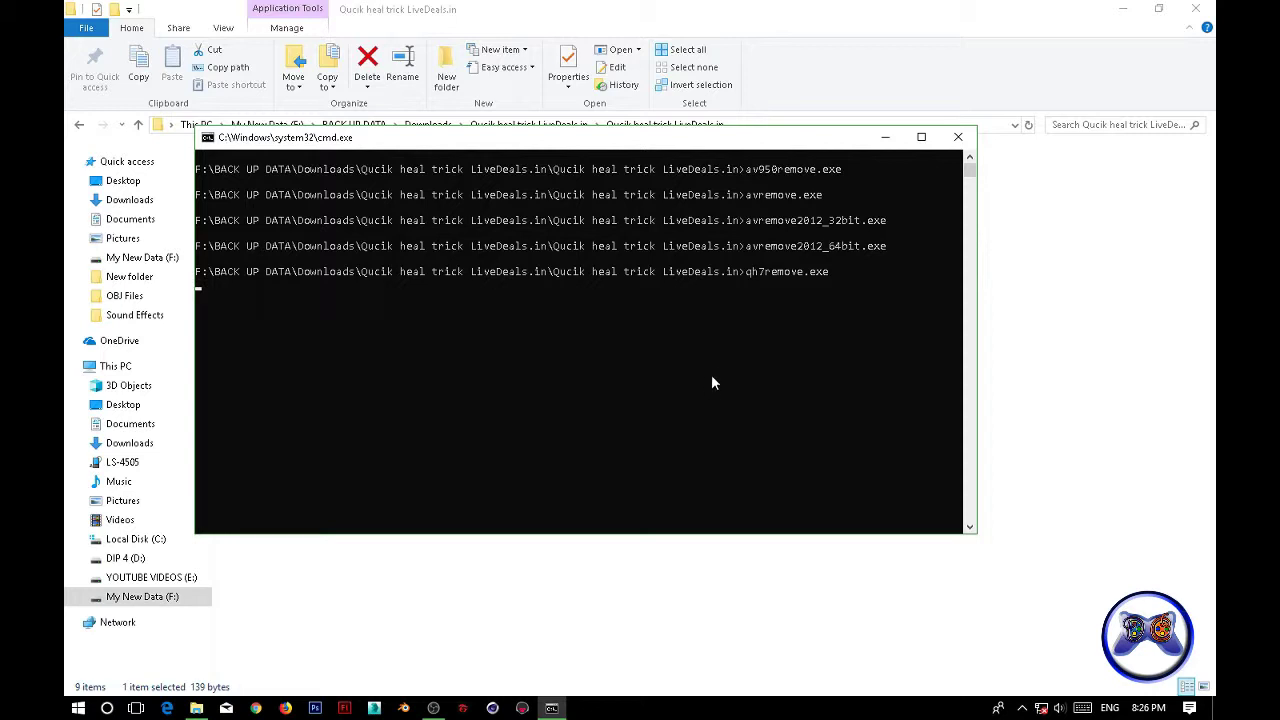
{"action": "left_click", "coordinate": [758, 411]}
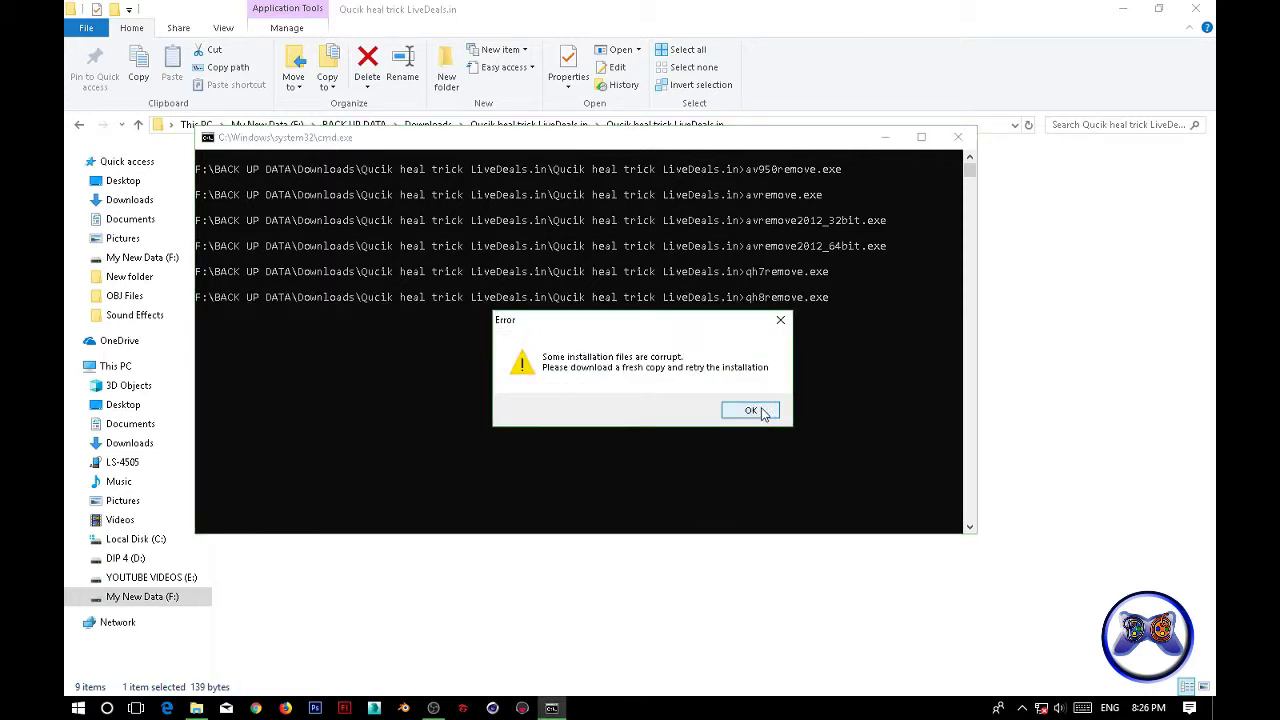
{"action": "left_click", "coordinate": [760, 411]}
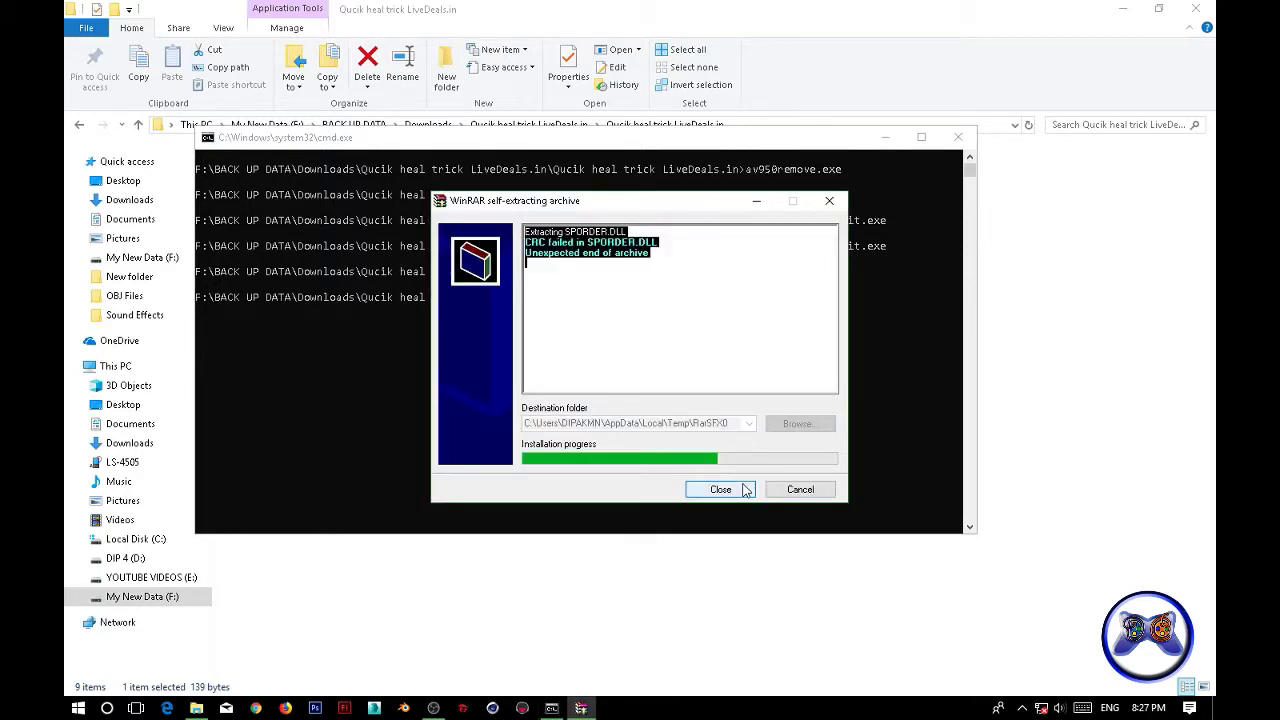
{"action": "left_click", "coordinate": [745, 487]}
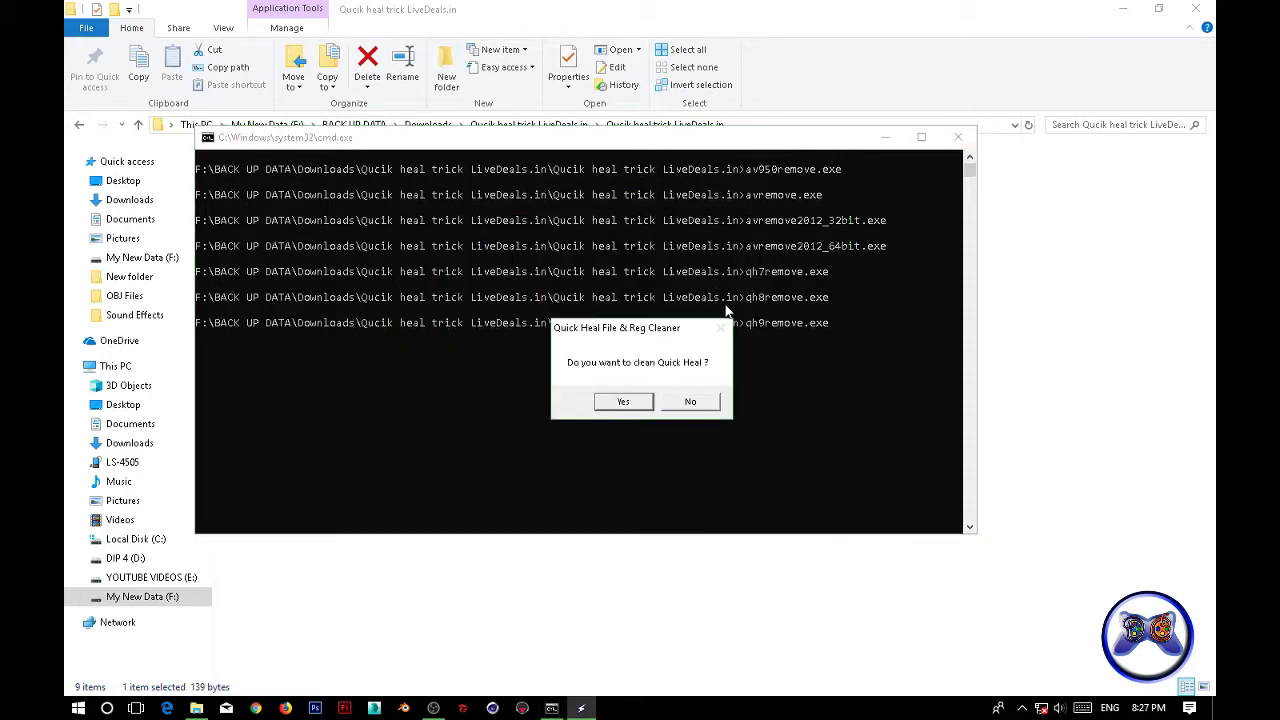
- Agree to clean the Quick Heal files, registry and QHAC3 leftovers
{"action": "left_click", "coordinate": [636, 408]}
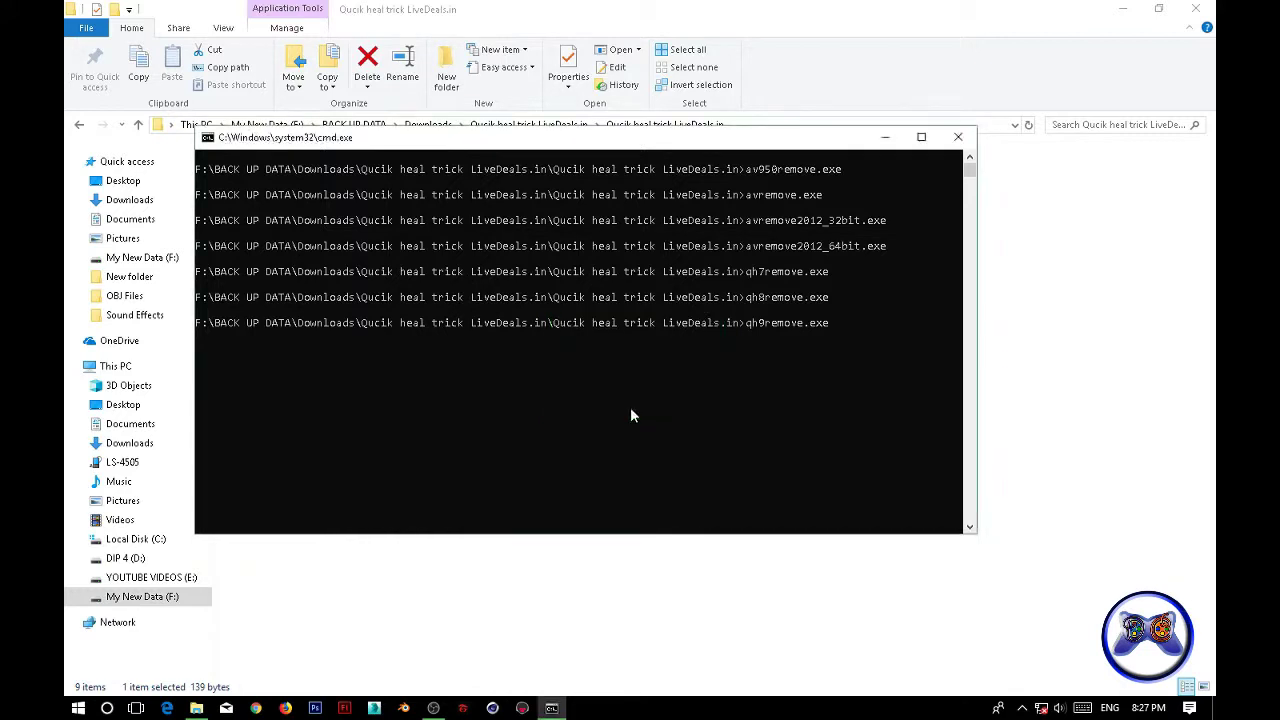
{"action": "left_click", "coordinate": [669, 403]}
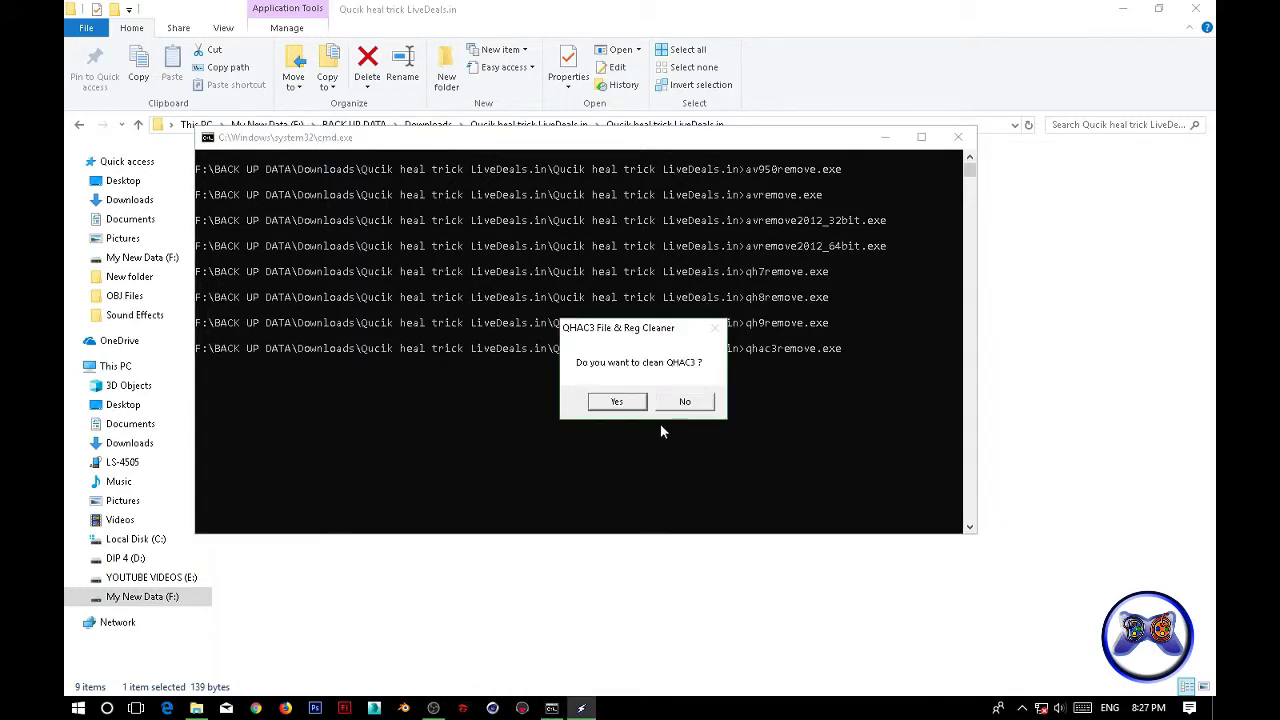
{"action": "left_click", "coordinate": [631, 400]}
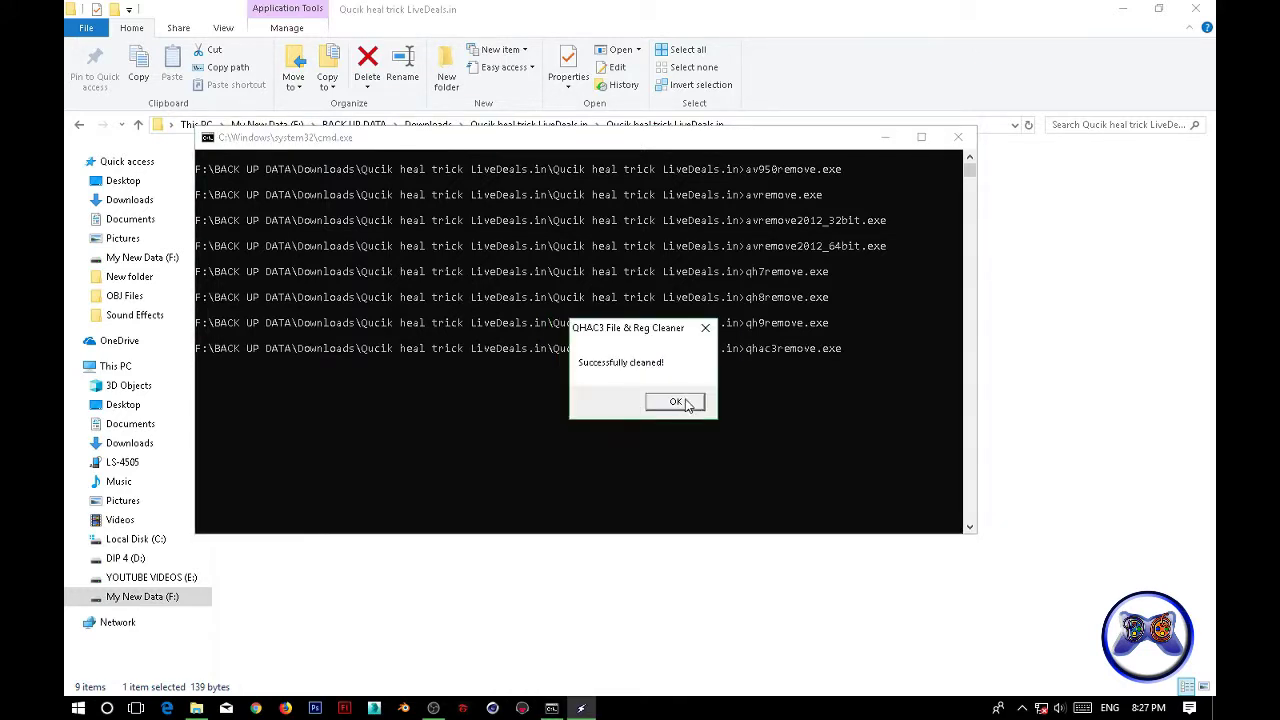
- Dismiss 'Successfully cleaned!' and refresh the removal tools folder four times
{"action": "left_click", "coordinate": [686, 402]}
{"action": "left_click", "coordinate": [540, 440]}
{"action": "right_click", "coordinate": [538, 437]}
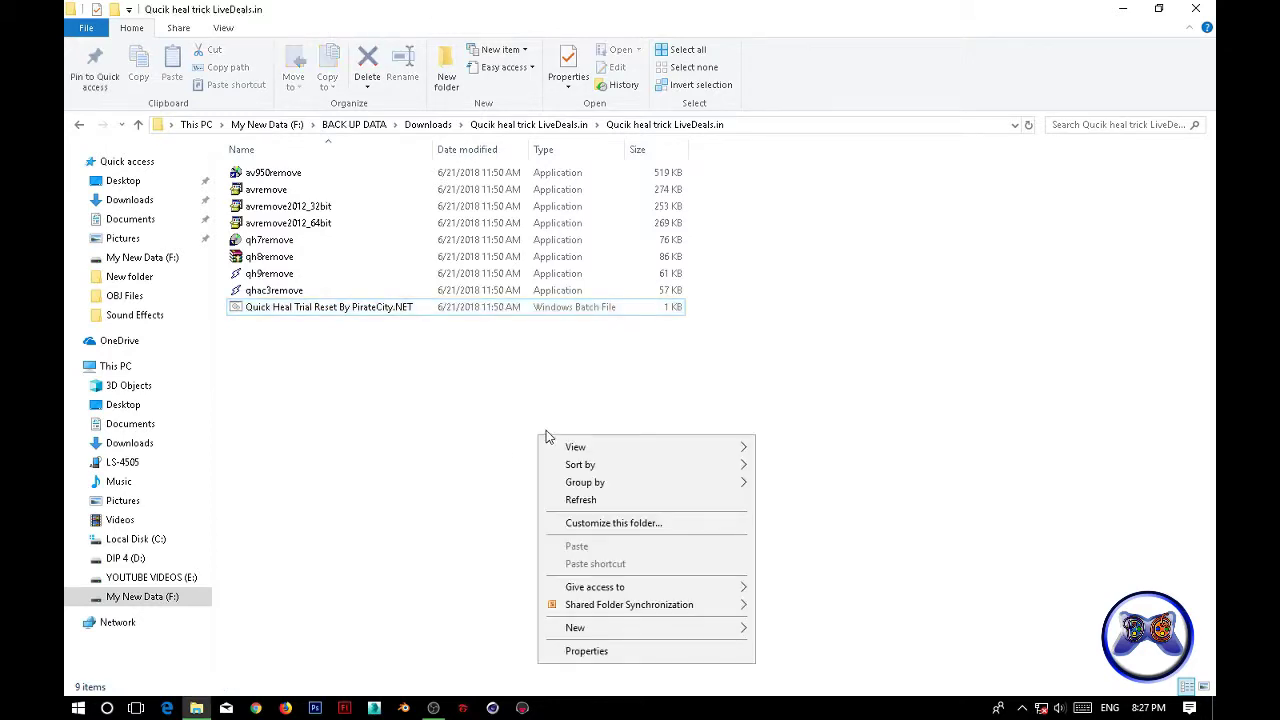
{"action": "left_click", "coordinate": [580, 497]}
{"action": "right_click", "coordinate": [366, 416]}
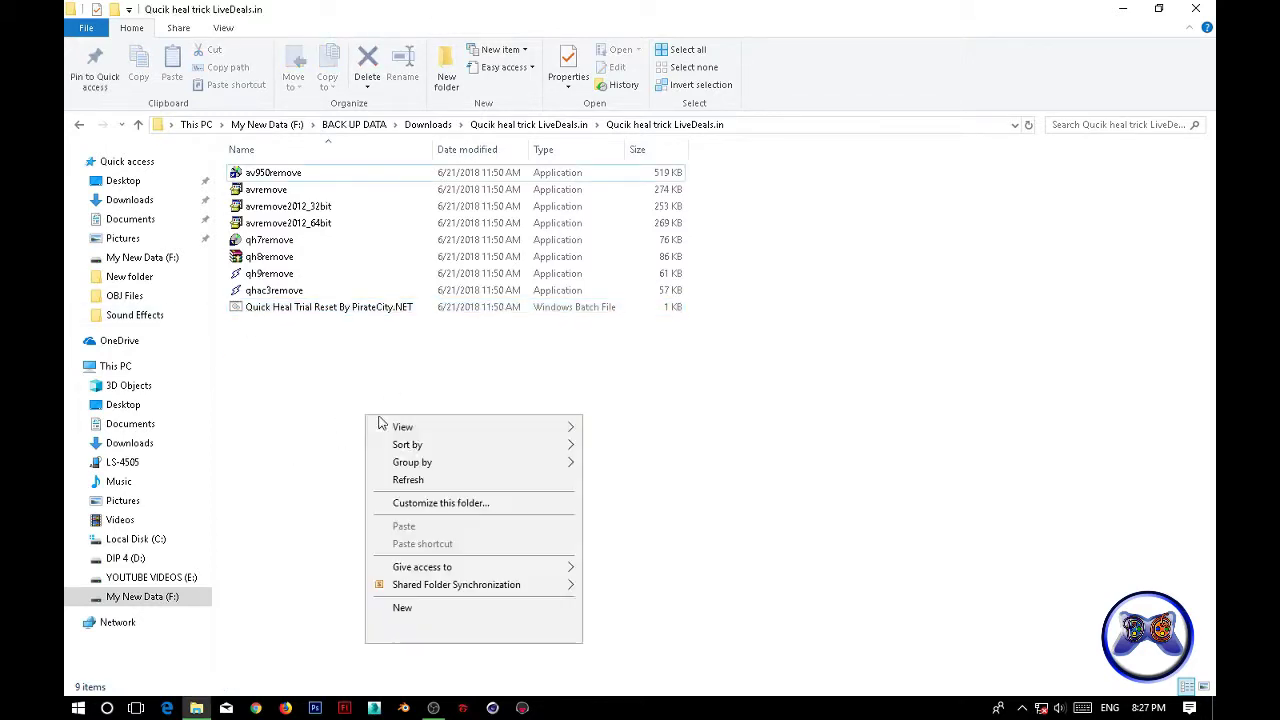
{"action": "left_click", "coordinate": [437, 480]}
{"action": "right_click", "coordinate": [437, 477]}
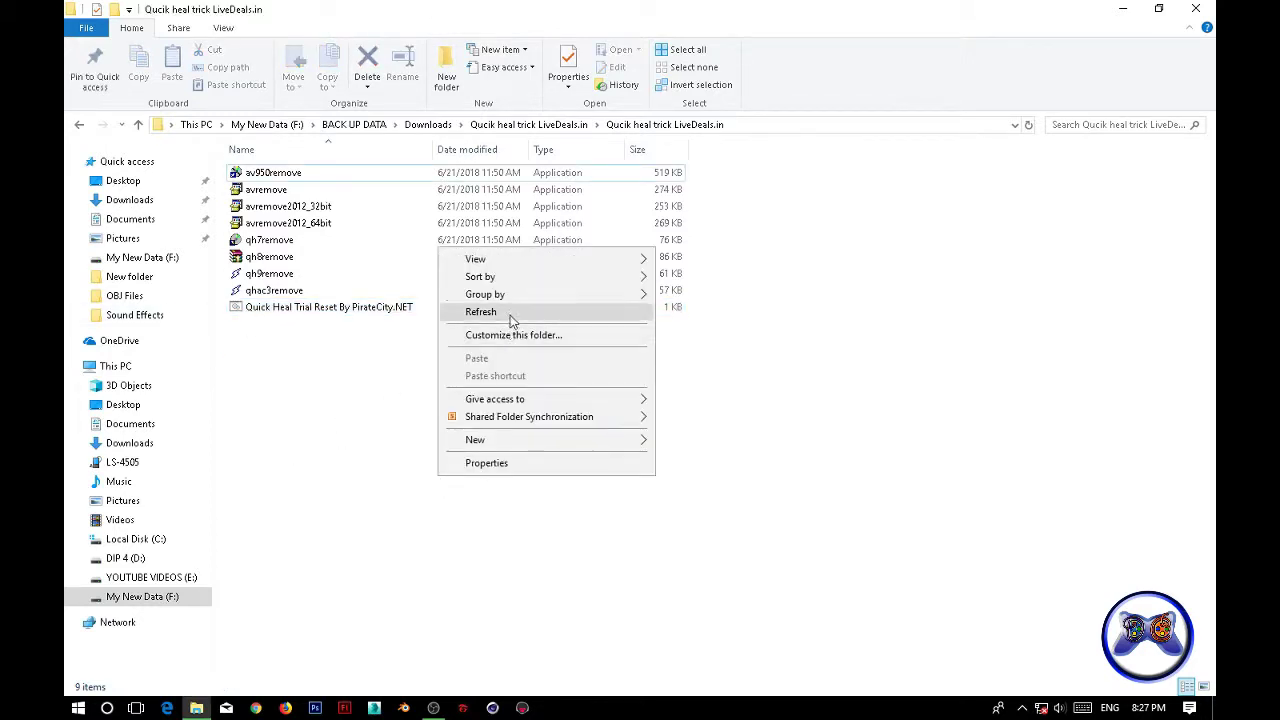
{"action": "left_click", "coordinate": [470, 311]}
{"action": "right_click", "coordinate": [461, 461]}
{"action": "left_click", "coordinate": [507, 516]}
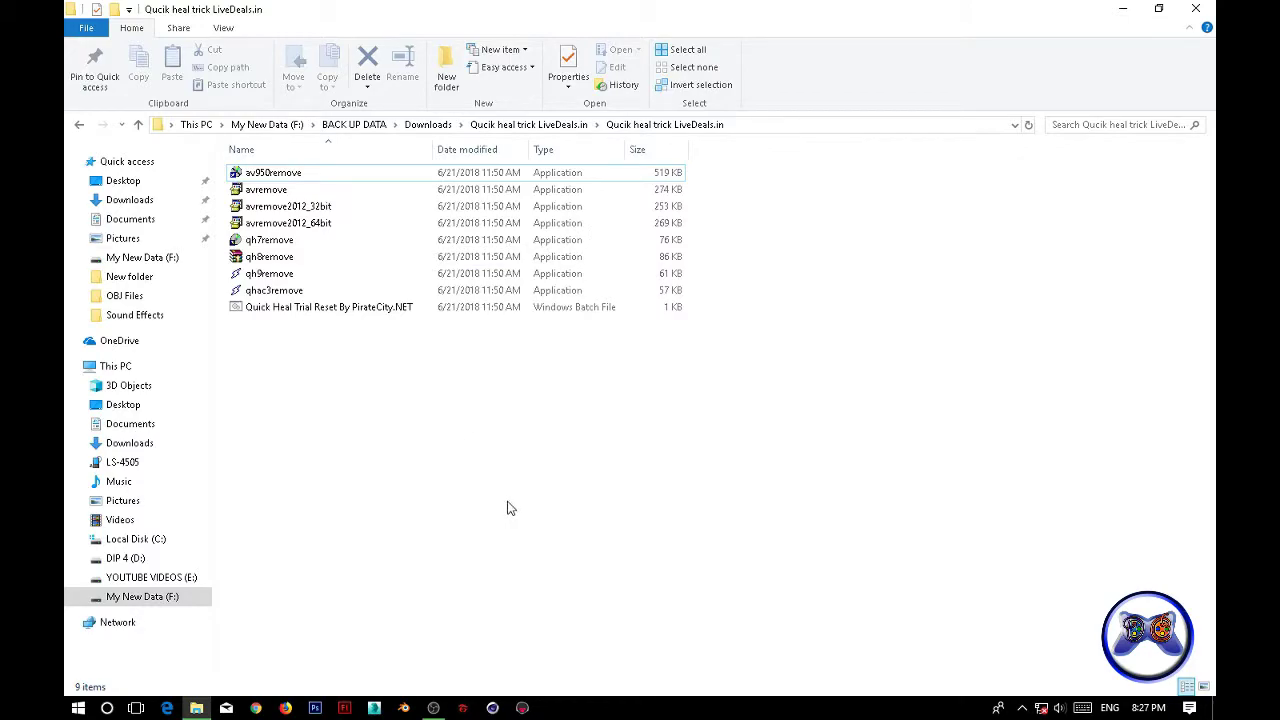
{"action": "left_click", "coordinate": [433, 708]}
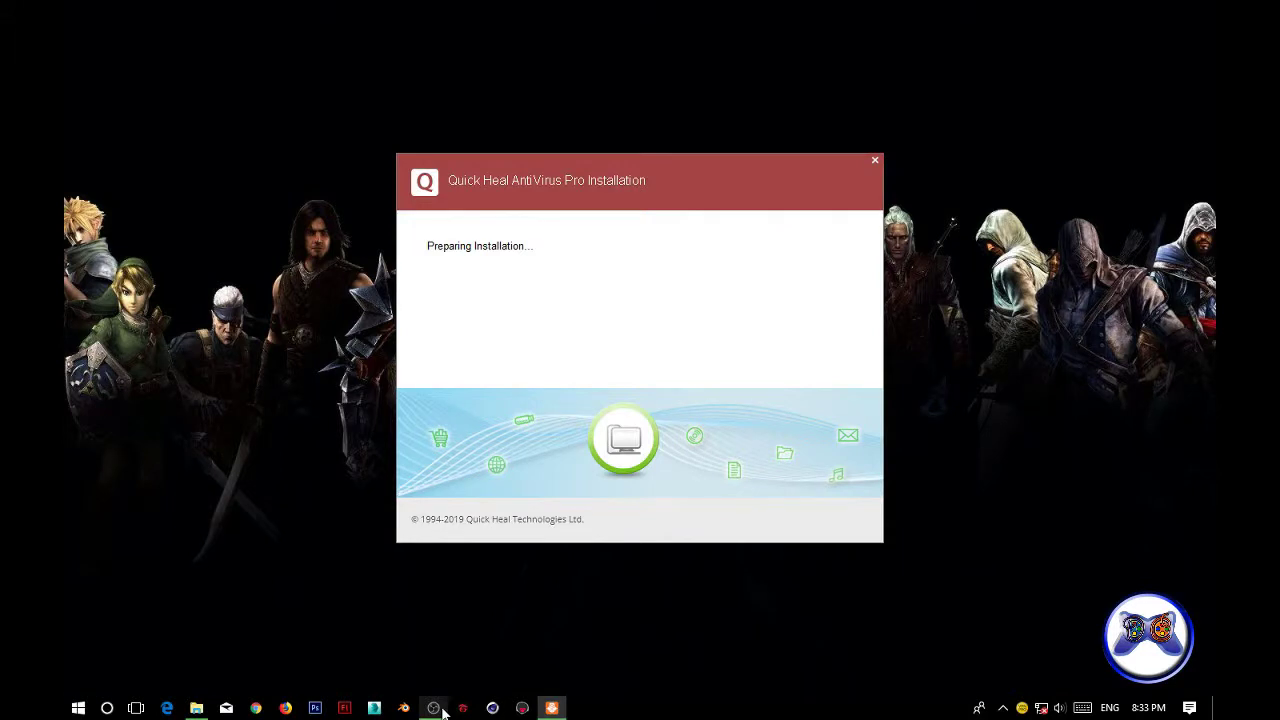
- Bring up the Quick Heal installer, accept both license terms, and start installing
{"action": "left_click", "coordinate": [441, 708]}
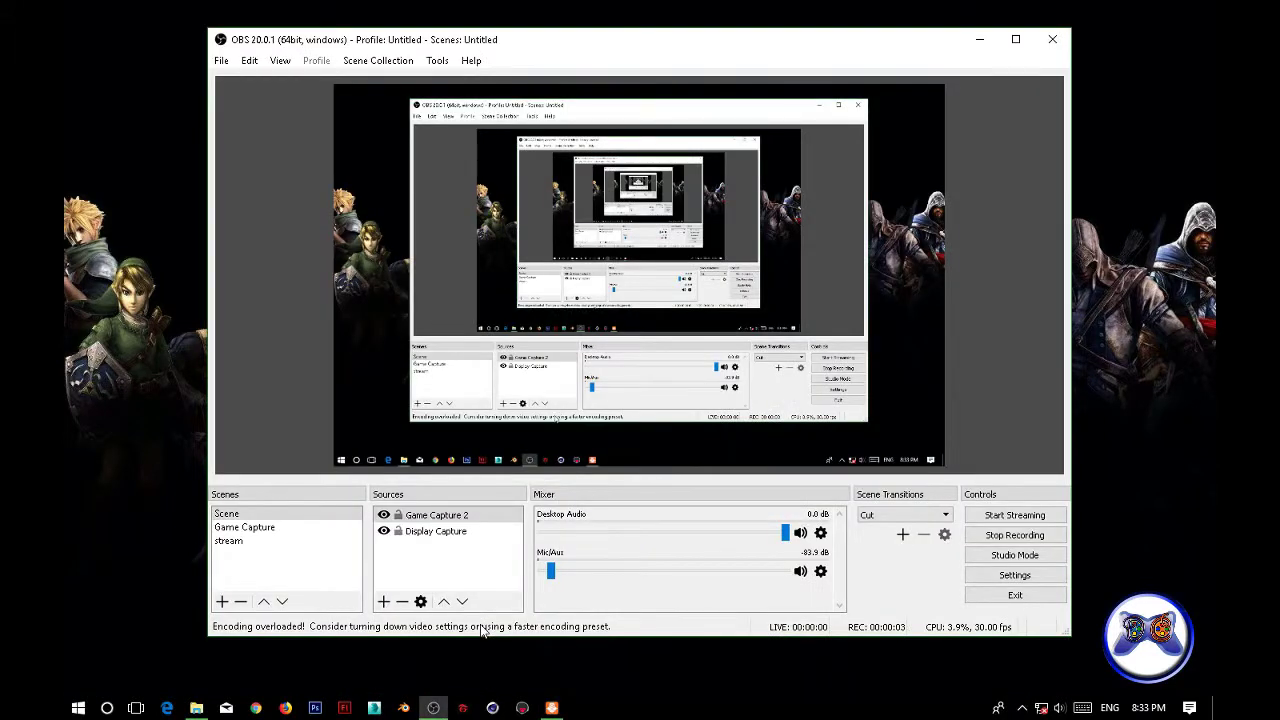
{"action": "left_click", "coordinate": [979, 40]}
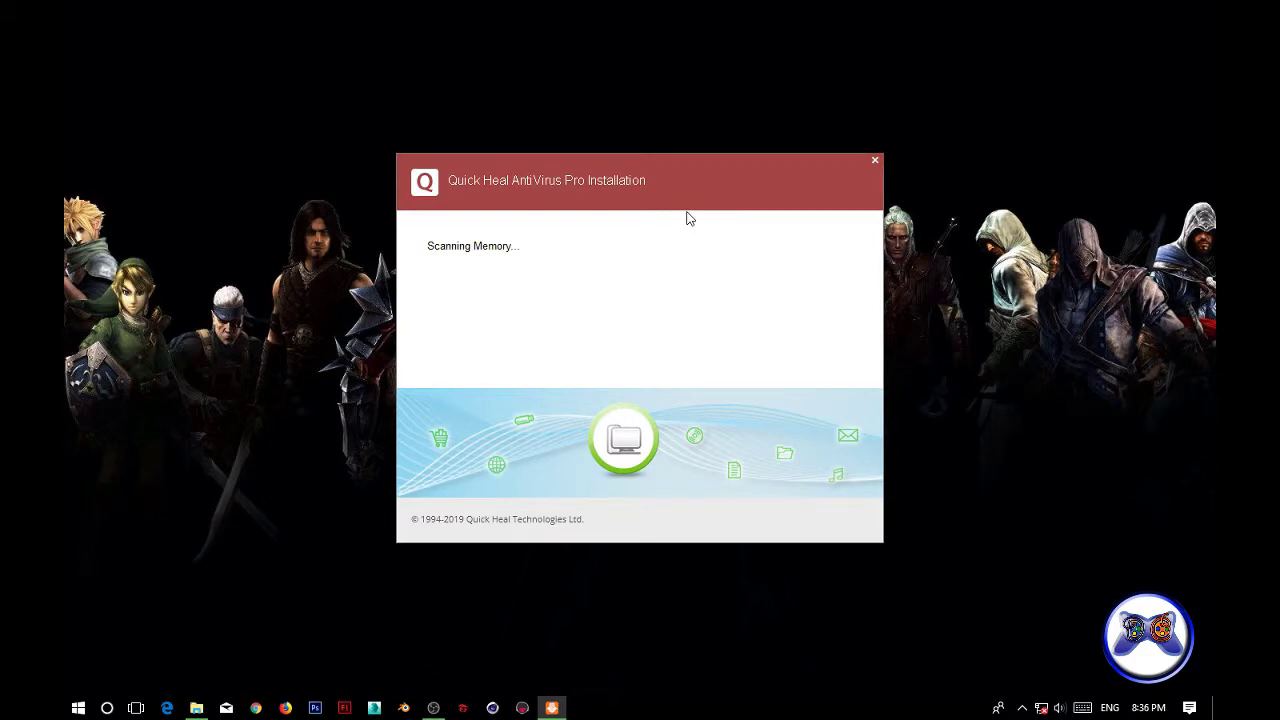
{"action": "left_click", "coordinate": [433, 409]}
{"action": "left_click", "coordinate": [433, 440]}
{"action": "left_click", "coordinate": [766, 520]}
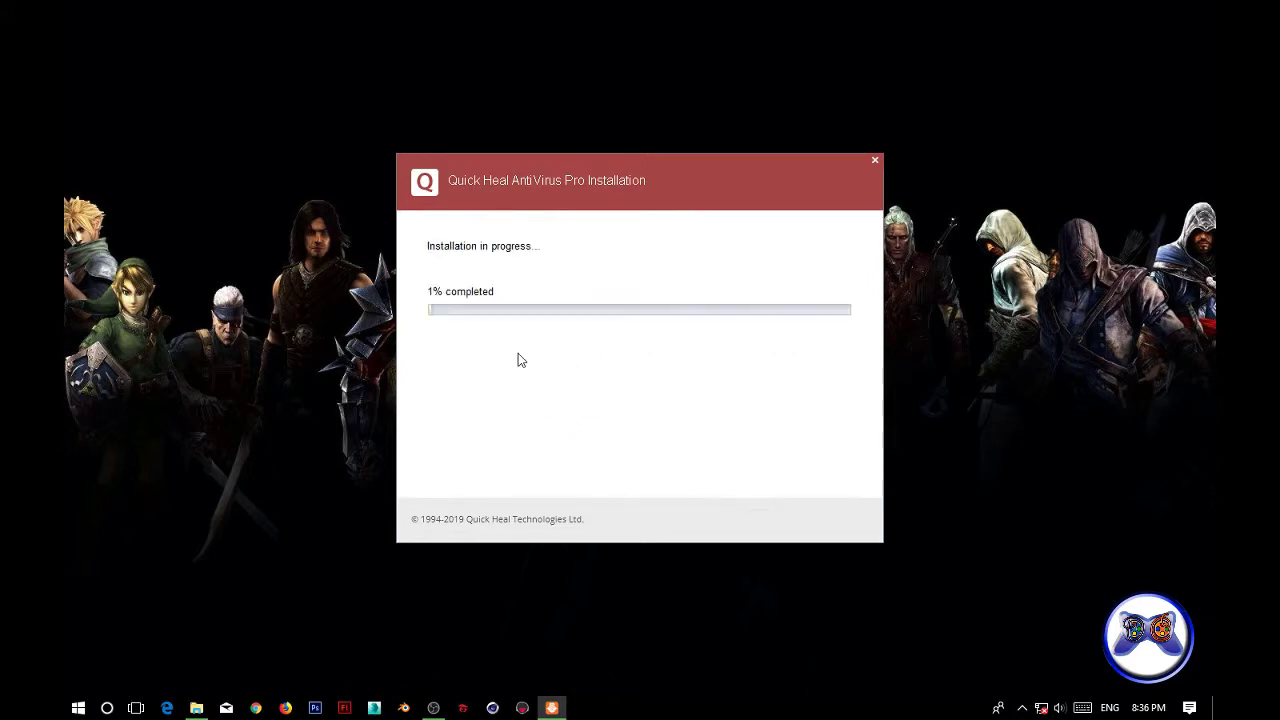